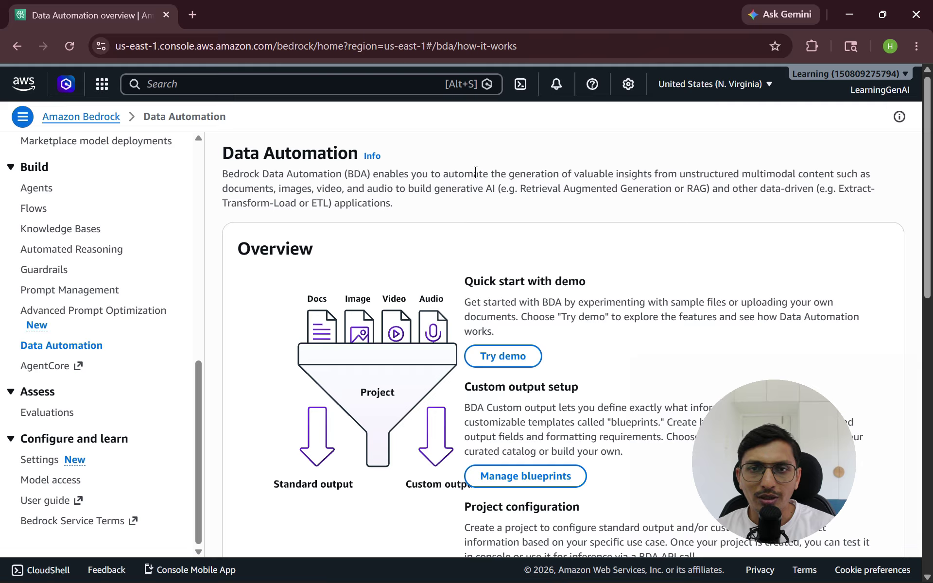
- Read the Data Automation introduction and quick start description, and open the demo
drag(475, 172, 851, 173)
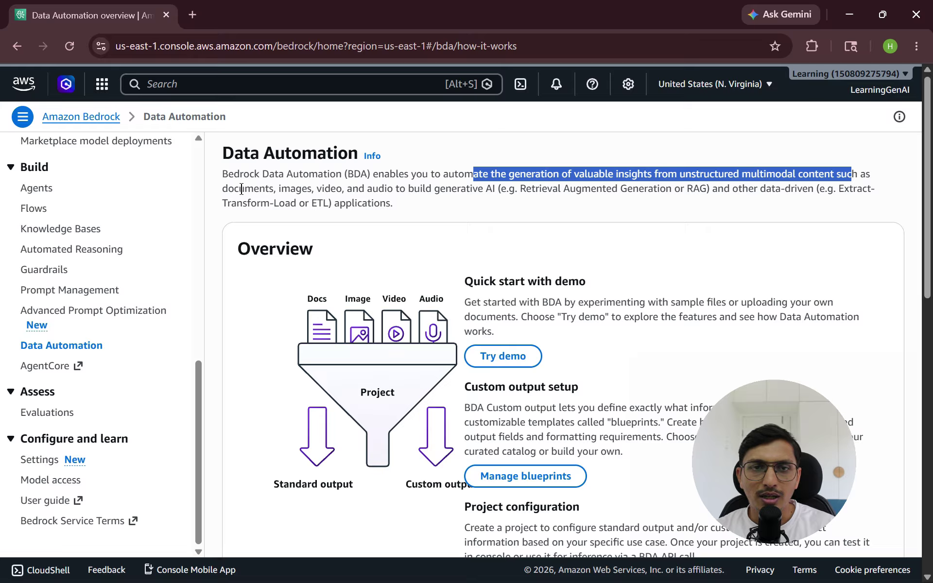
drag(242, 189, 492, 189)
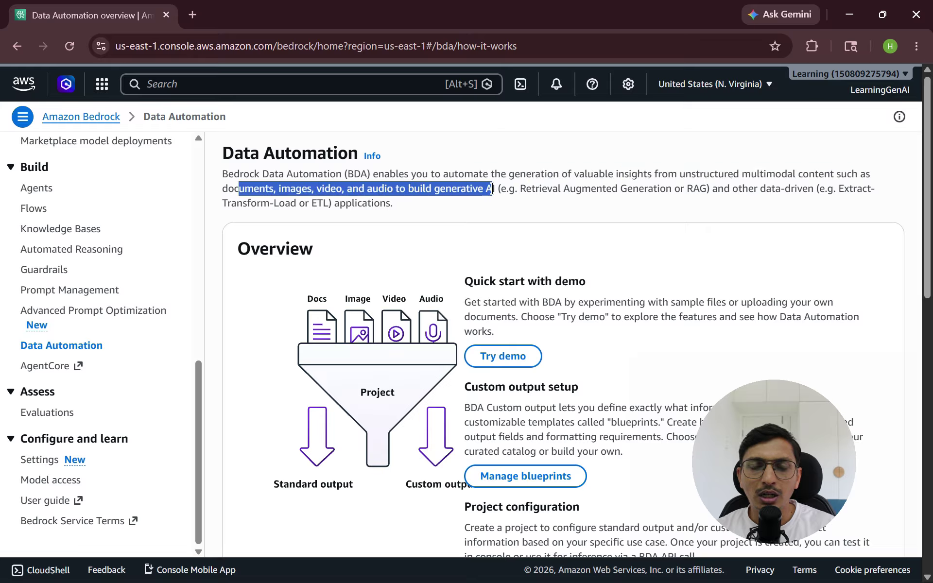
click(391, 238)
scroll(397, 243, down, 1)
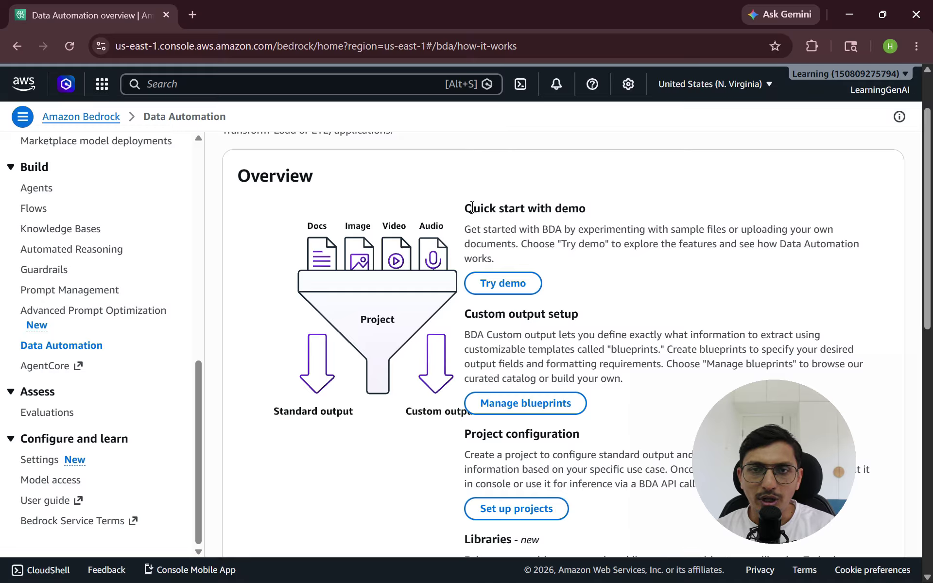
drag(474, 208, 590, 213)
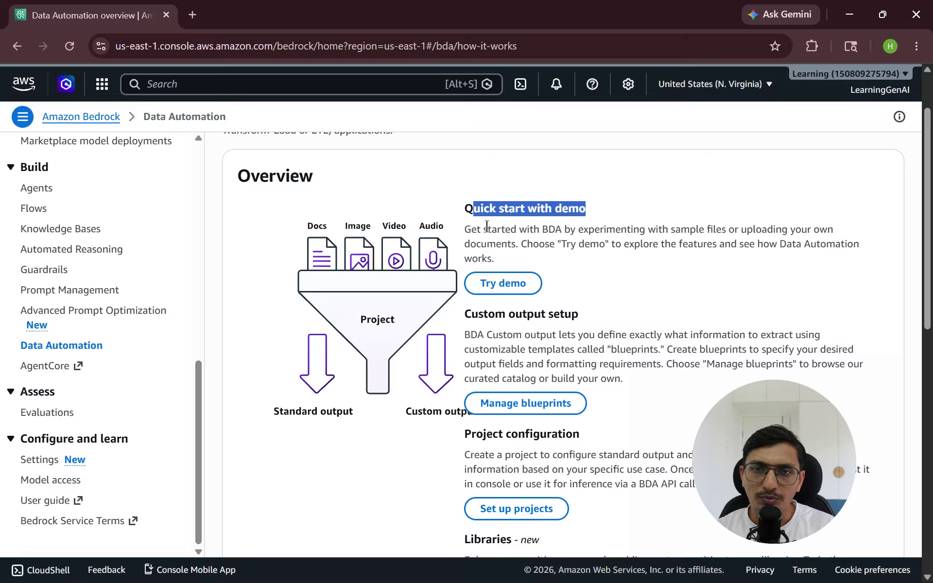
drag(487, 229, 555, 273)
click(560, 279)
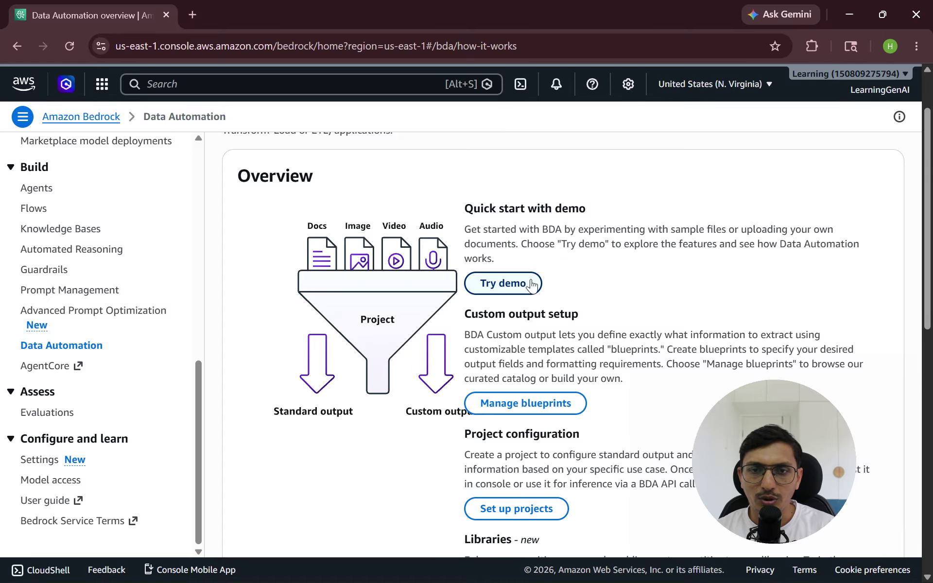
click(505, 284)
- Choose the Bank Statement sample document, collapse the custom S3 bucket settings, and generate the demo result
scroll(340, 243, down, 2)
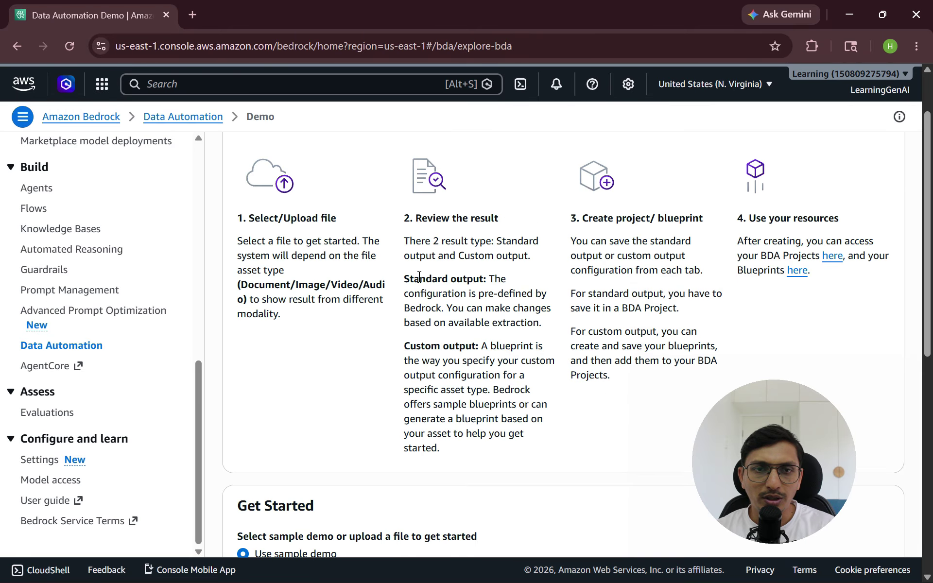
drag(263, 219, 329, 222)
scroll(362, 249, down, 6)
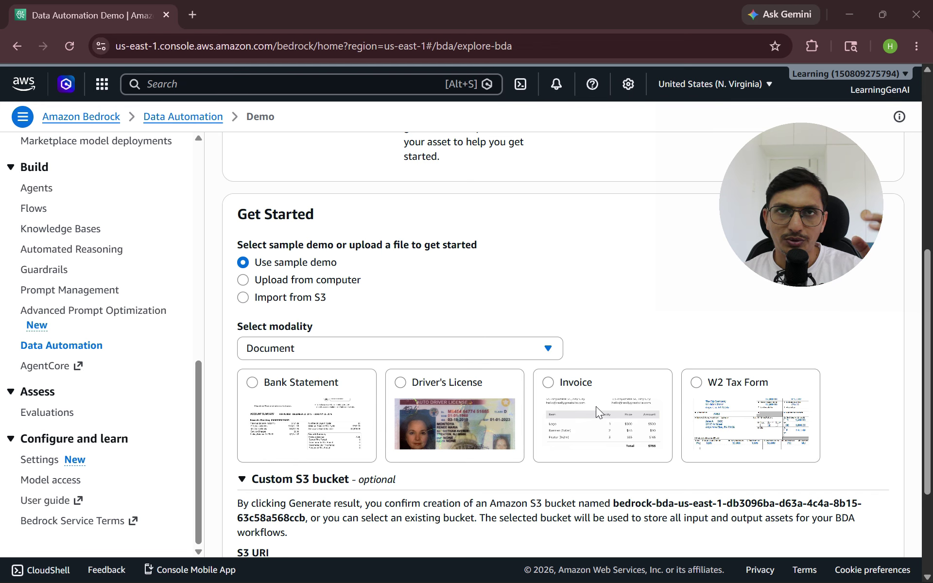
scroll(441, 333, down, 3)
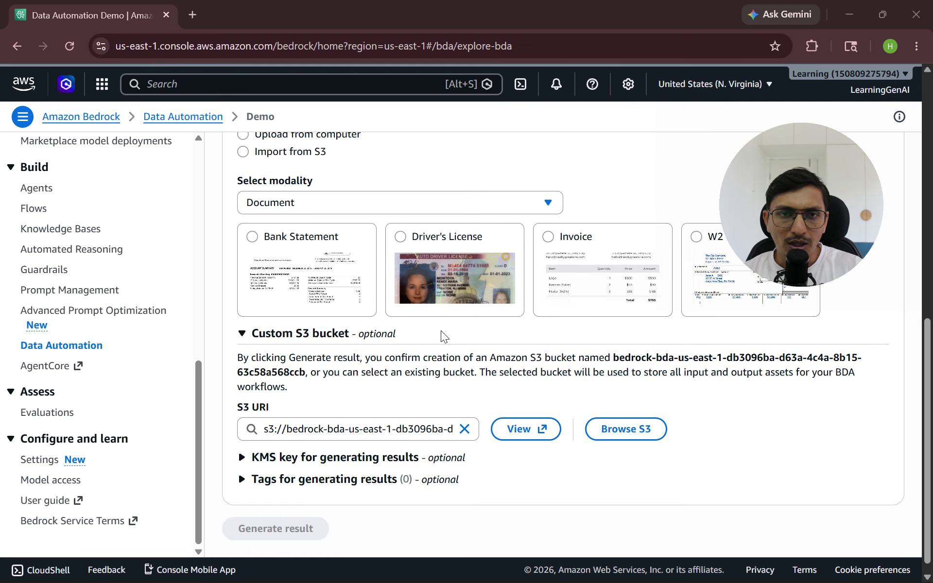
scroll(441, 334, up, 4)
click(252, 309)
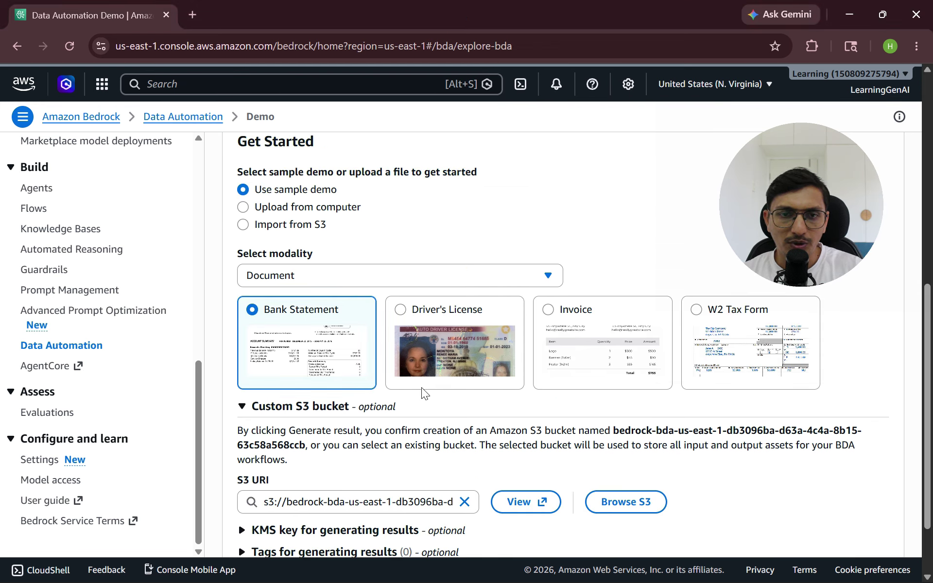
click(301, 406)
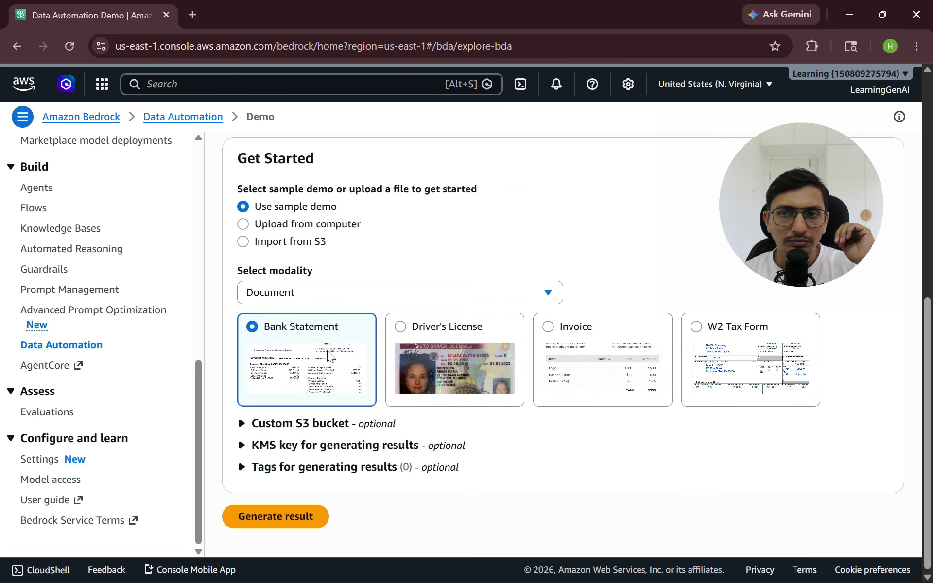
click(284, 517)
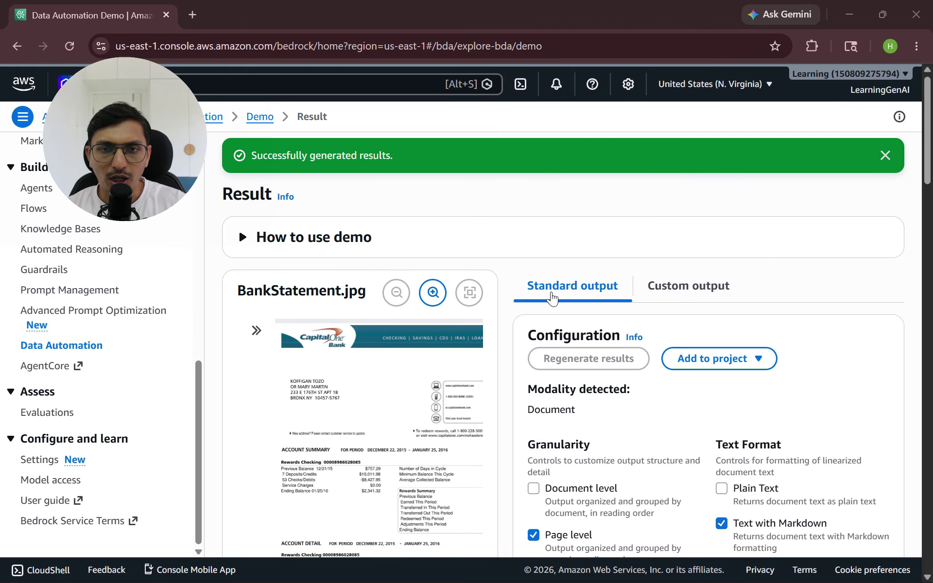
- Zoom in on the BankStatement.jpg preview and inspect its address block and account summary
click(434, 294)
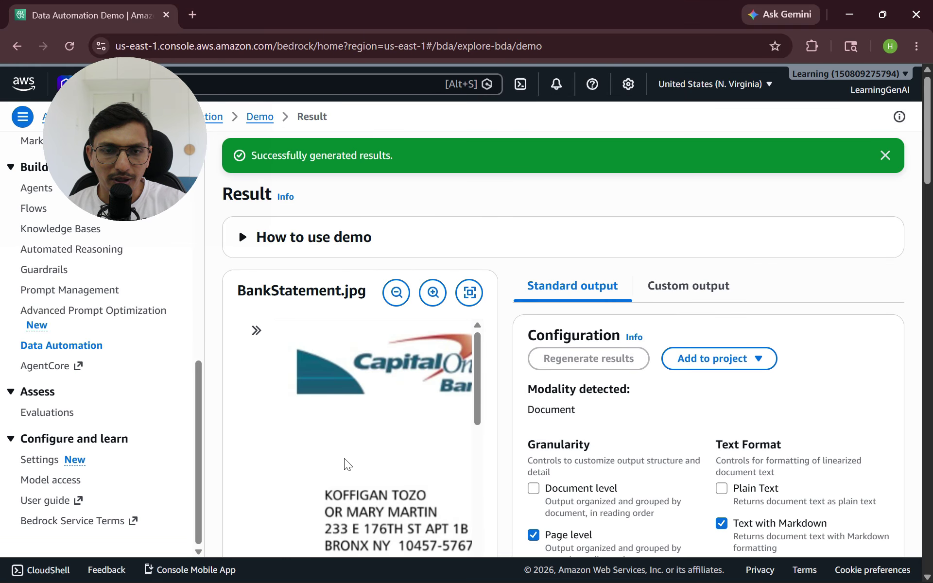
scroll(500, 408, down, 1)
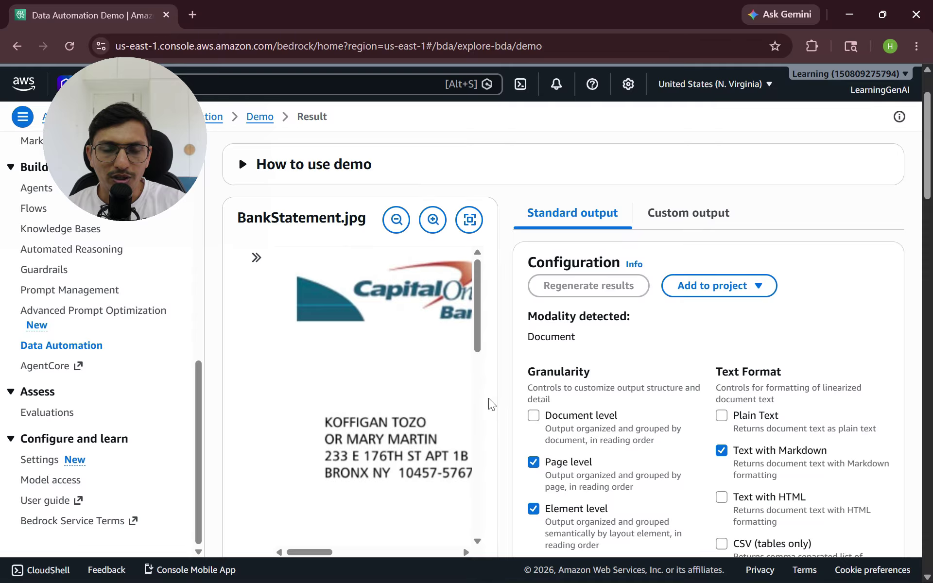
scroll(482, 325, down, 1)
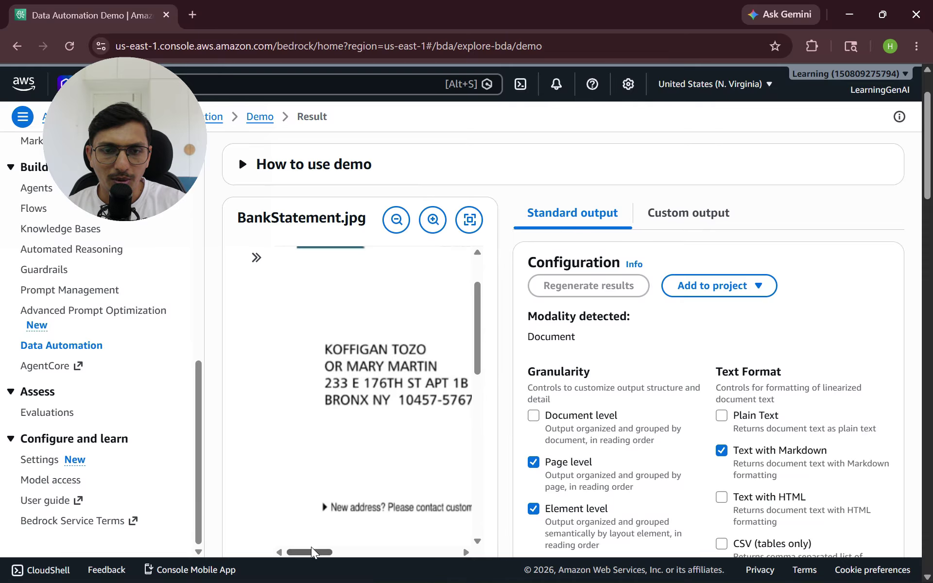
mouse_move(311, 551)
mouse_down()
mouse_move(413, 547)
mouse_move(340, 537)
mouse_move(315, 554)
mouse_move(340, 553)
mouse_move(312, 554)
mouse_up()
scroll(356, 430, down, 2)
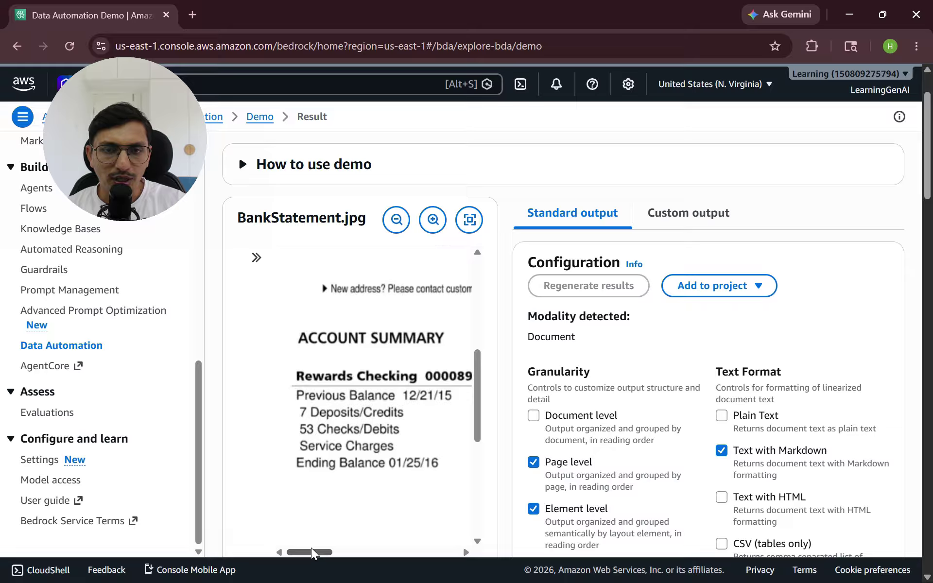
scroll(673, 362, down, 1)
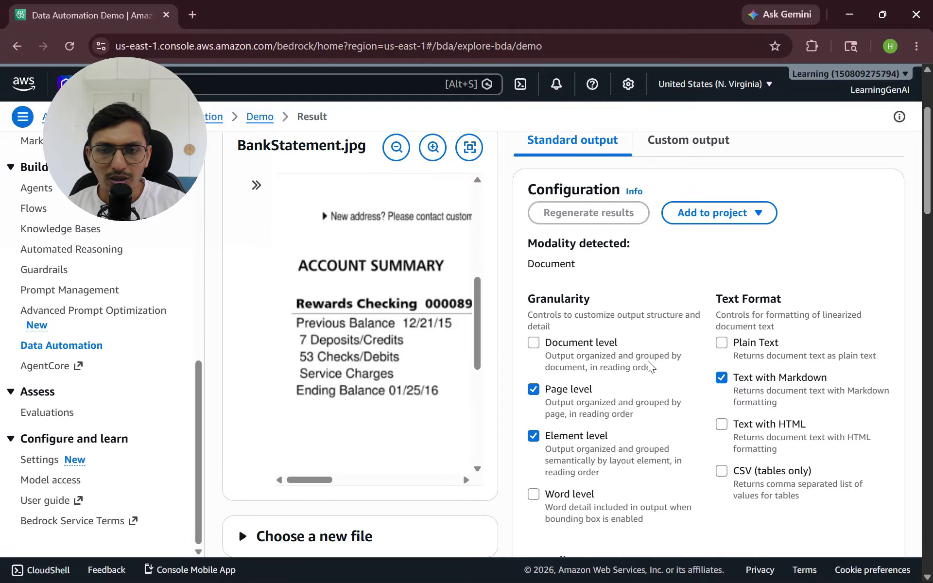
- Examine the page-level markdown output and compare the extracted customer name and address with the statement preview
scroll(650, 367, down, 8)
scroll(650, 367, down, 7)
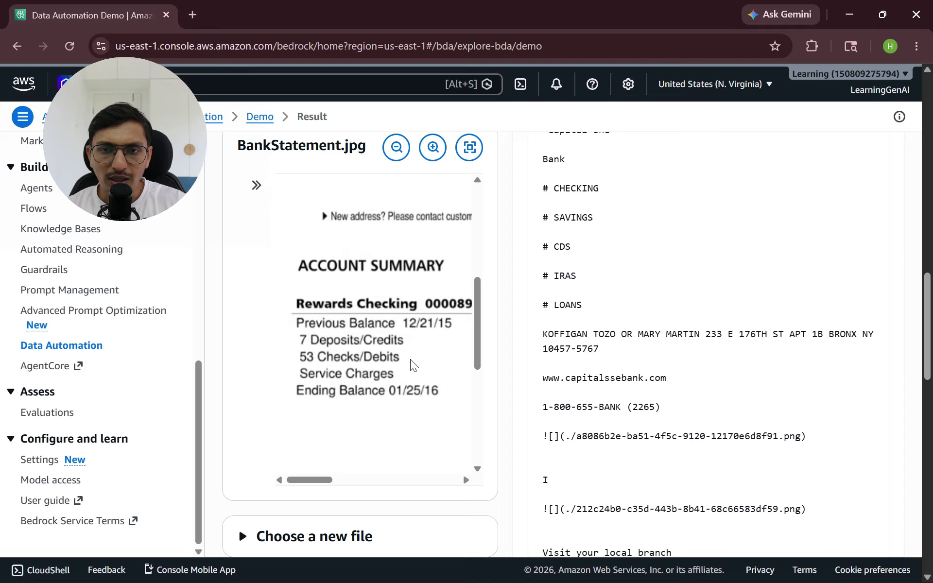
scroll(415, 369, up, 5)
drag(545, 335, 721, 351)
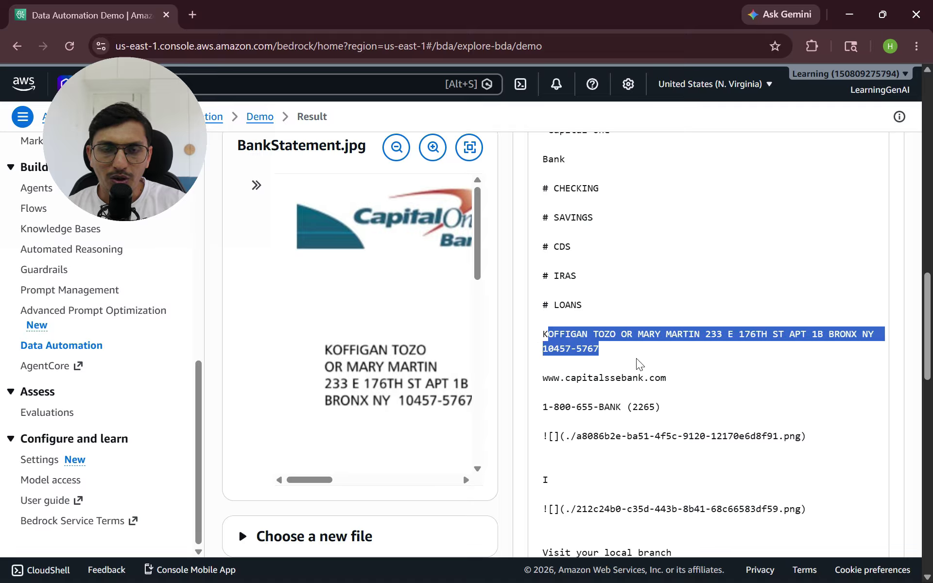
click(623, 334)
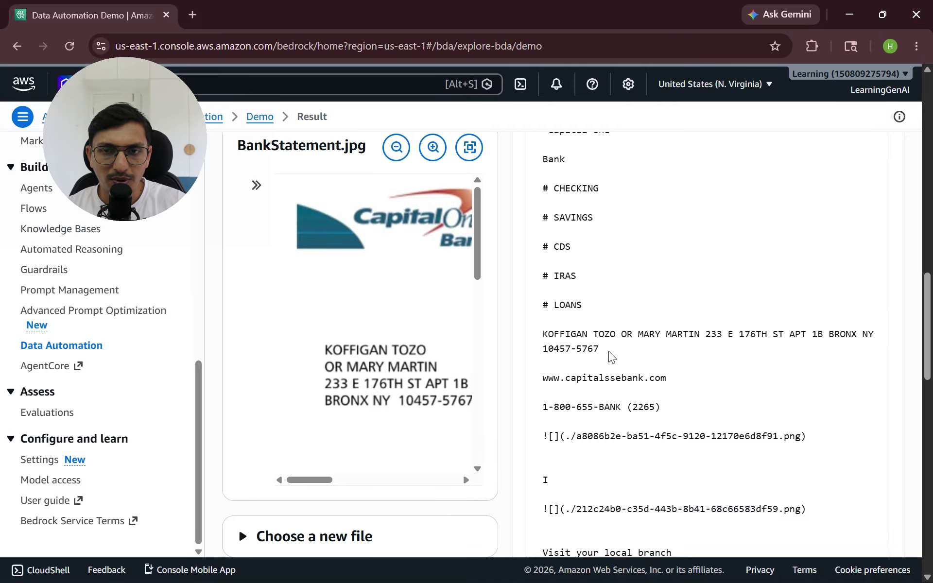
drag(598, 348, 543, 334)
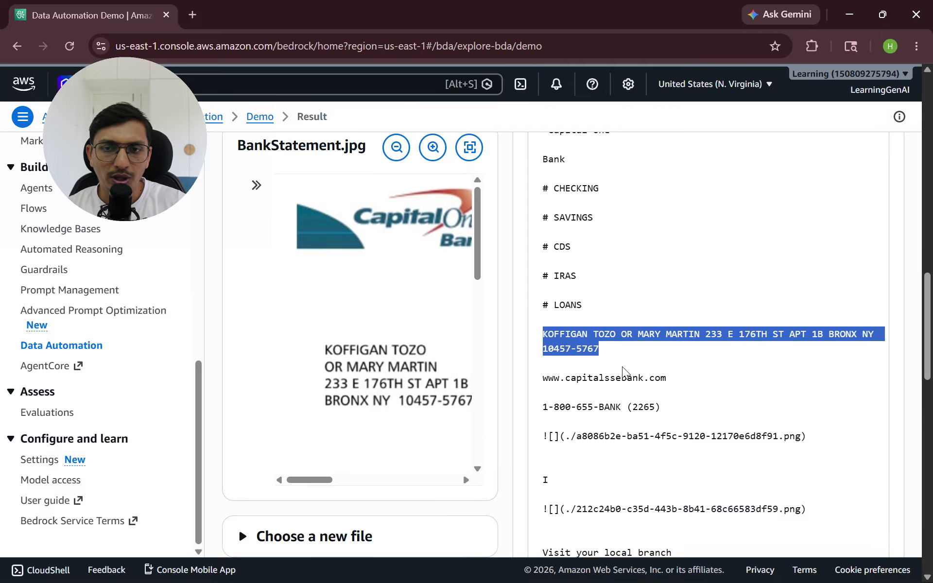
scroll(622, 367, down, 7)
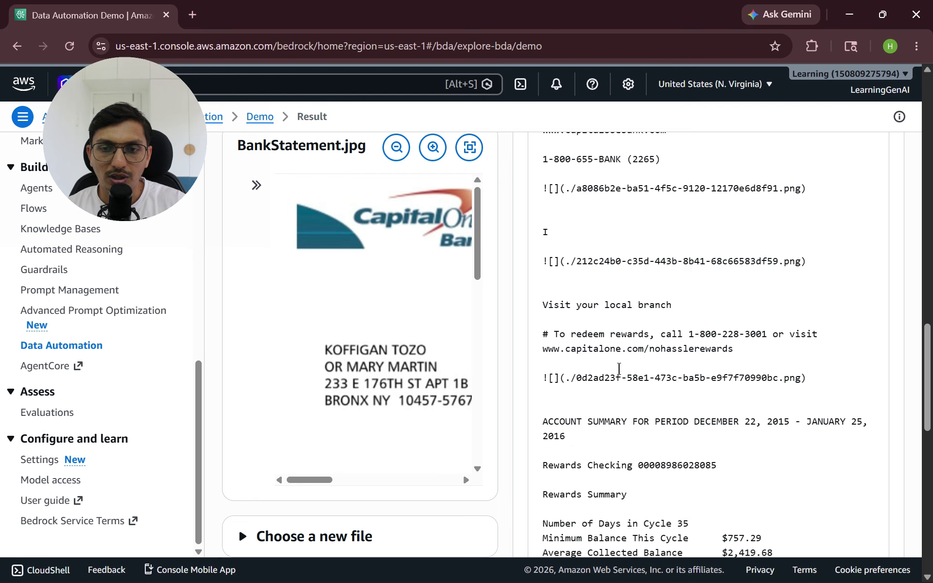
scroll(622, 375, down, 3)
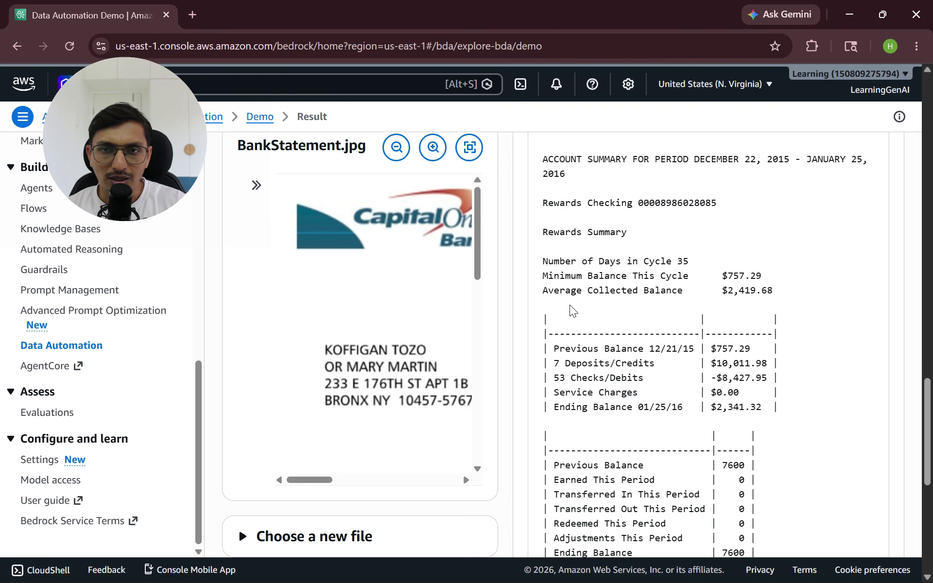
- Reset the statement preview zoom and compare its account summary and account detail tables with the page-level markdown
click(470, 147)
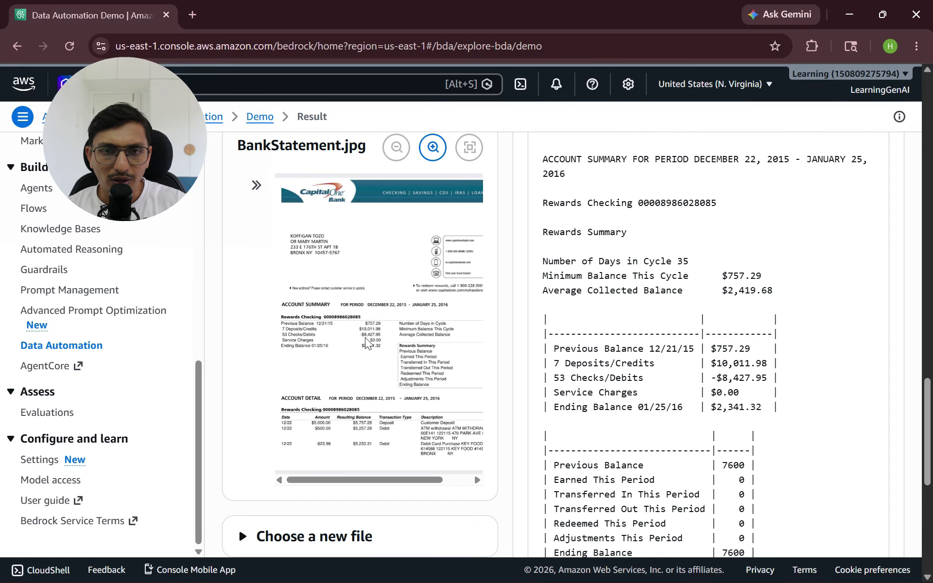
scroll(674, 386, down, 3)
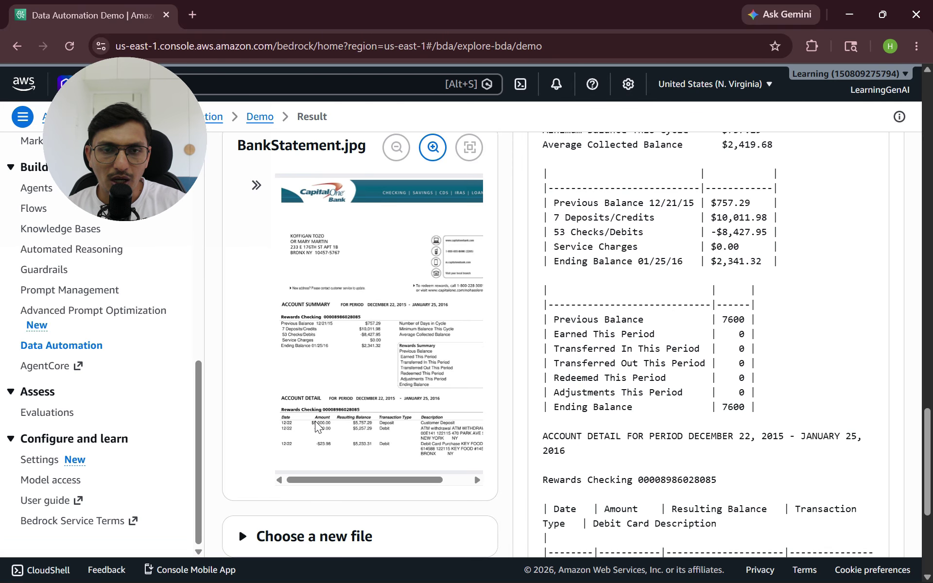
scroll(642, 383, down, 5)
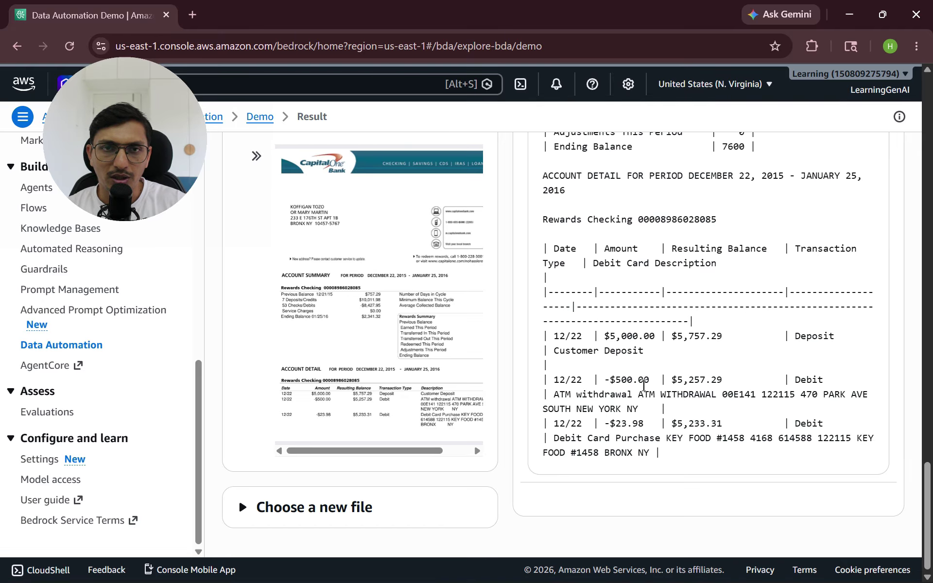
scroll(643, 385, up, 6)
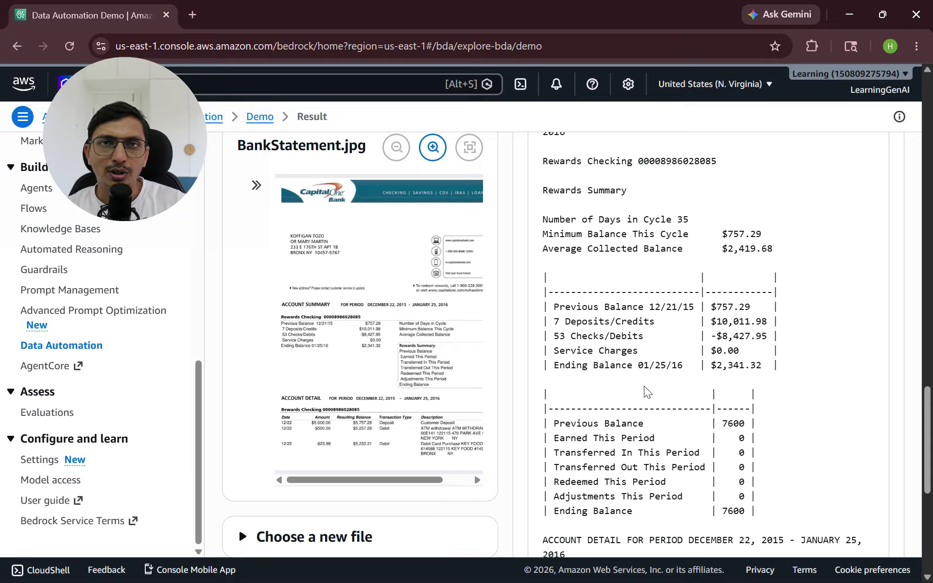
scroll(716, 397, up, 10)
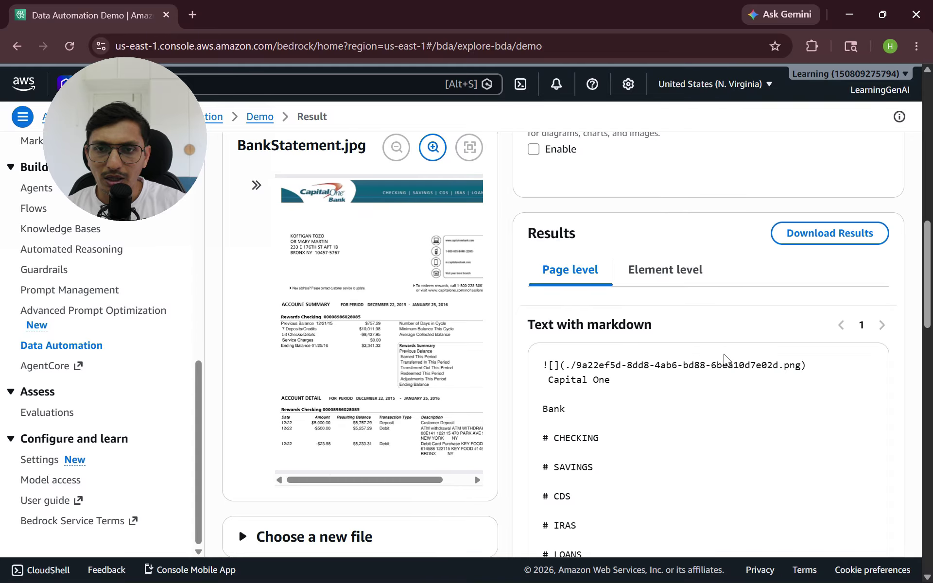
- Switch the results to element level and examine the extracted figure and text elements of the bank statement
click(664, 282)
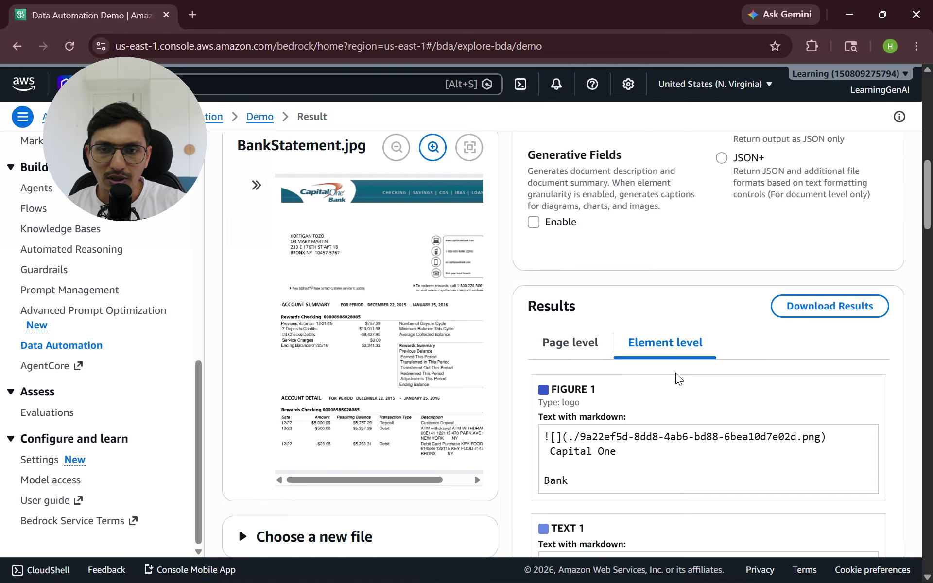
scroll(678, 378, down, 1)
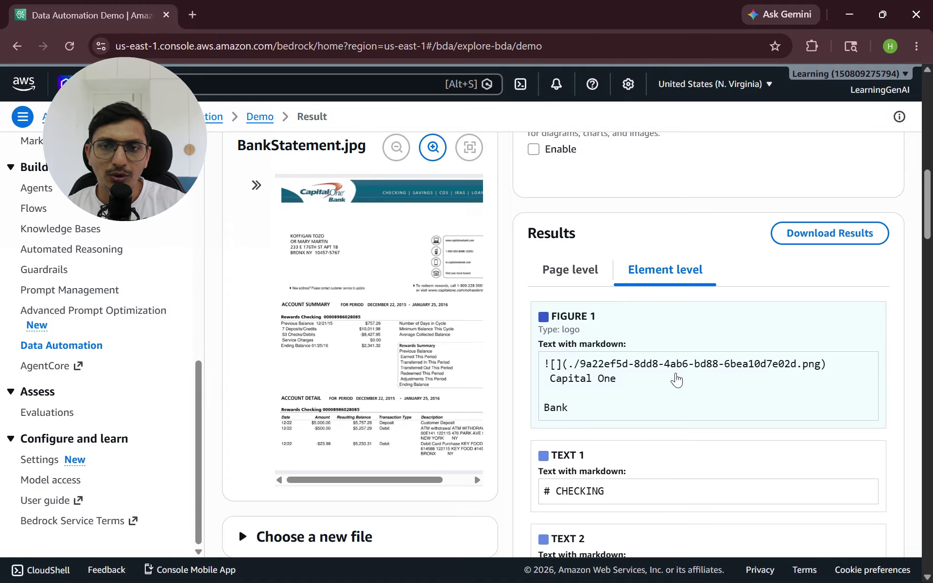
scroll(676, 378, down, 2)
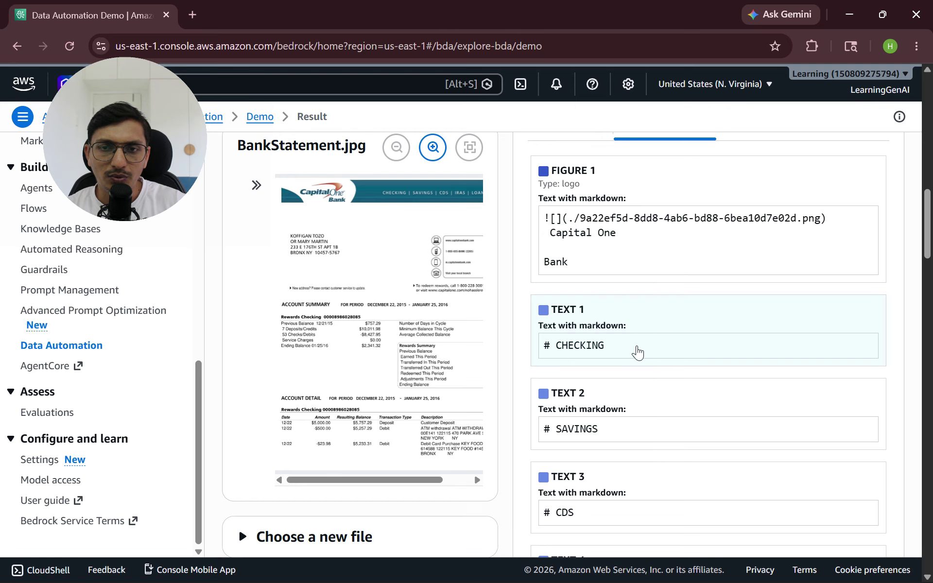
scroll(627, 481, down, 2)
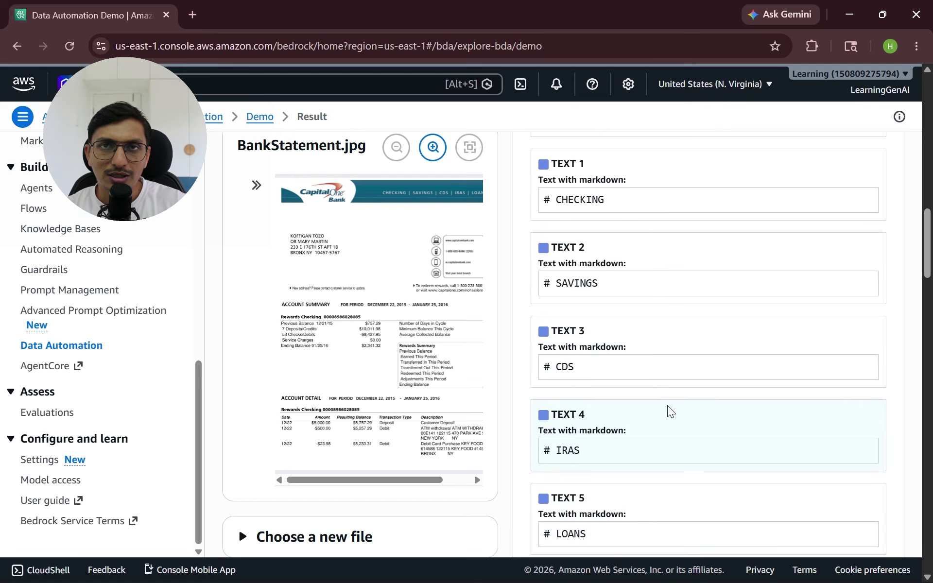
scroll(670, 410, down, 4)
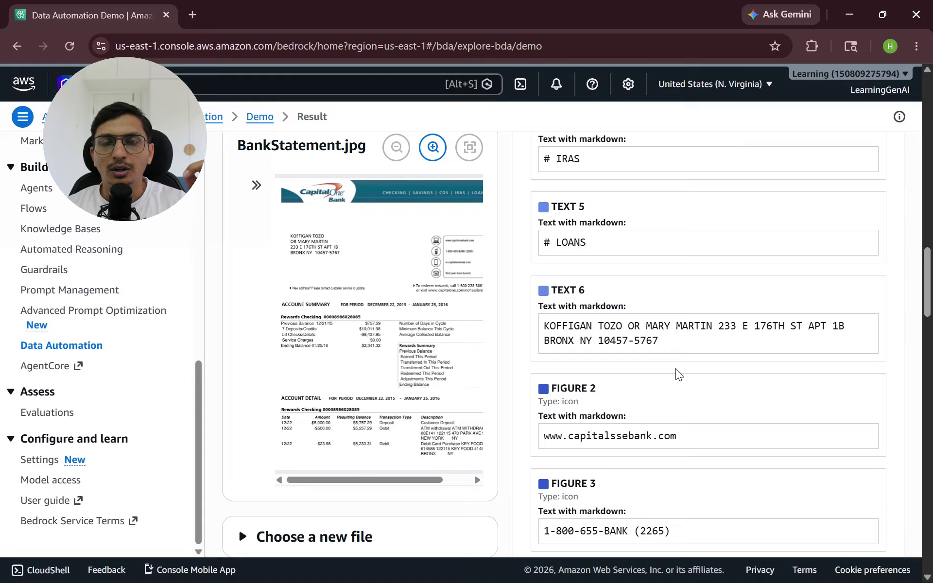
scroll(678, 374, down, 10)
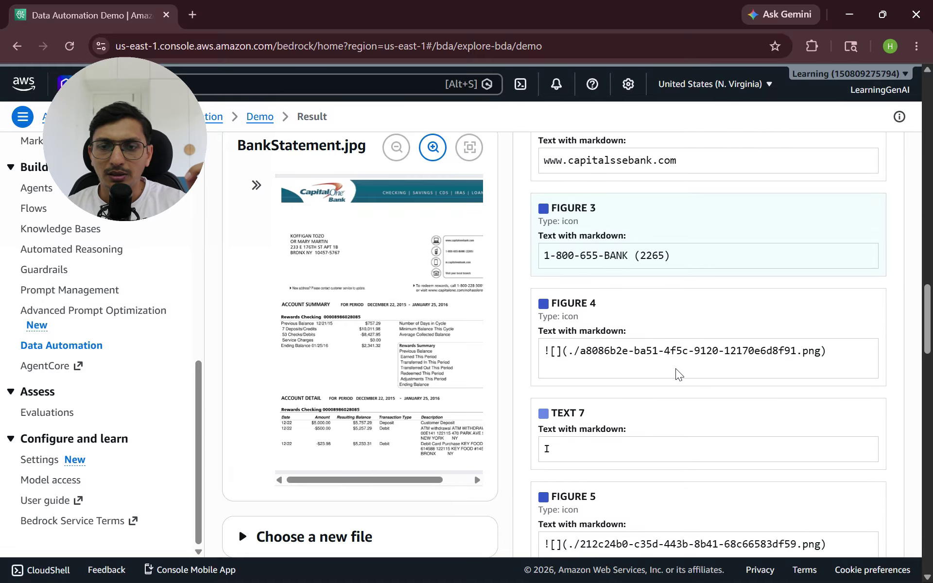
scroll(678, 374, up, 15)
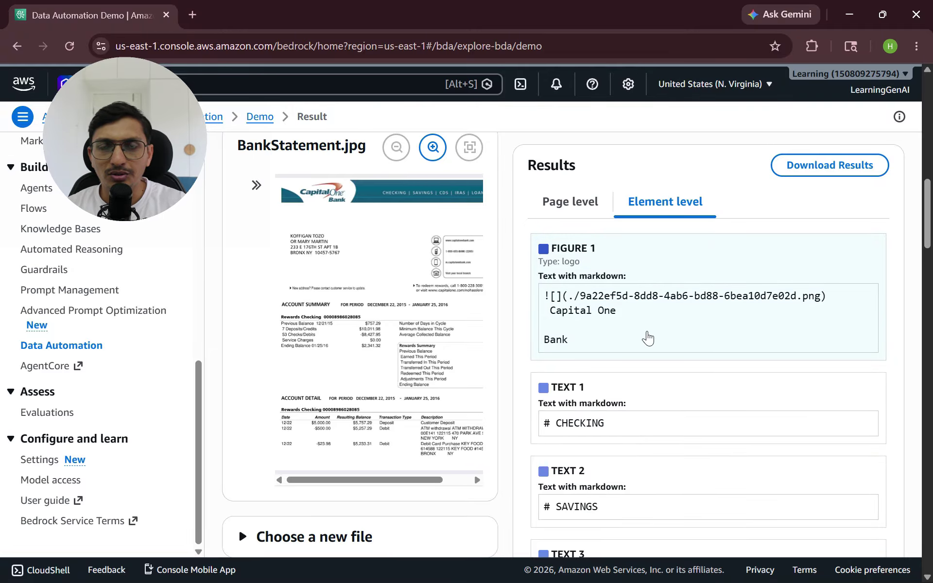
scroll(841, 295, up, 1)
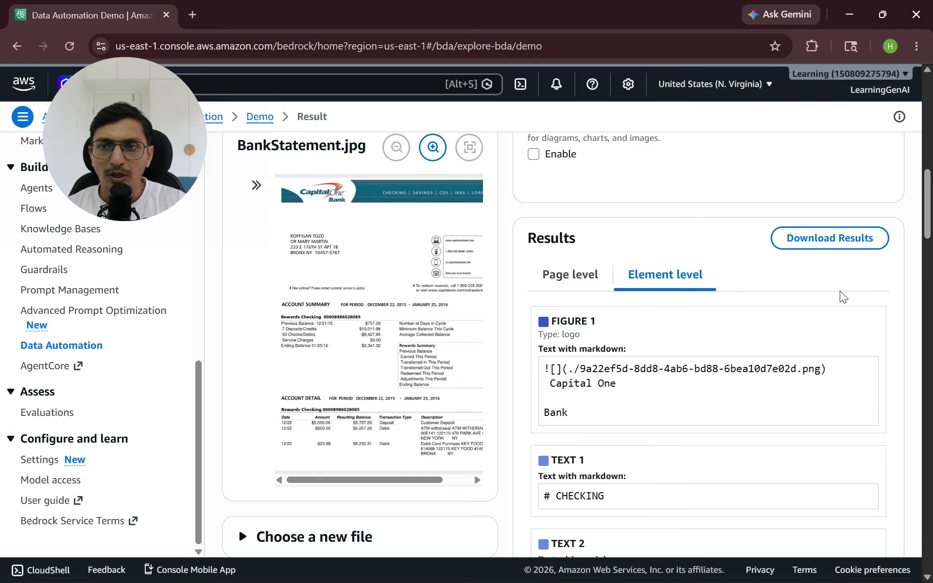
- Review the granularity options in the standard output configuration and enable Document level
scroll(698, 343, up, 5)
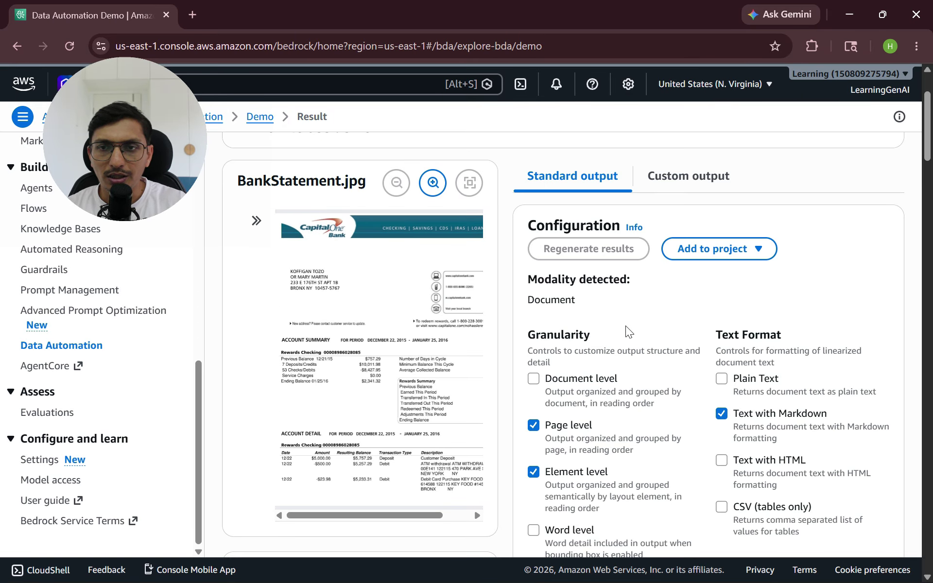
scroll(625, 326, down, 1)
drag(528, 262, 584, 263)
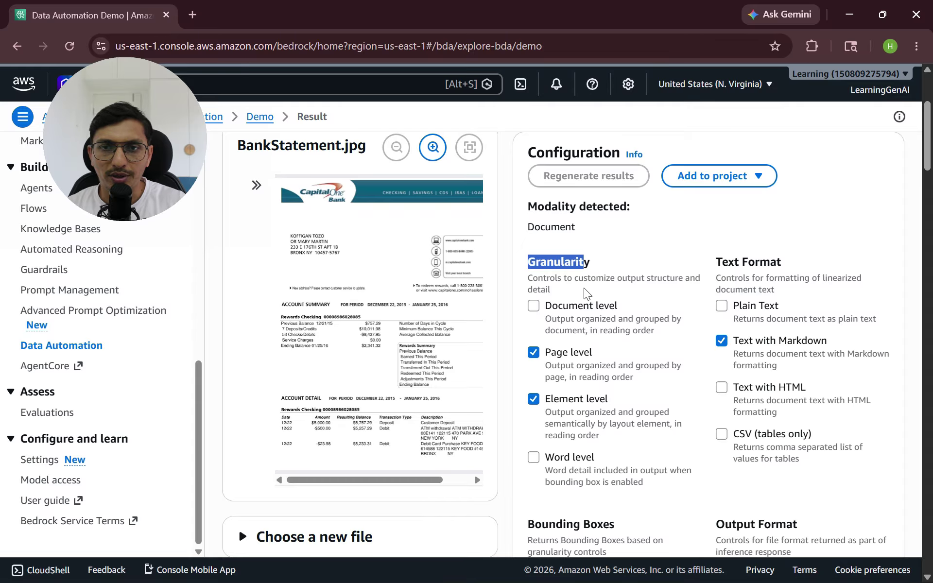
drag(580, 275, 655, 302)
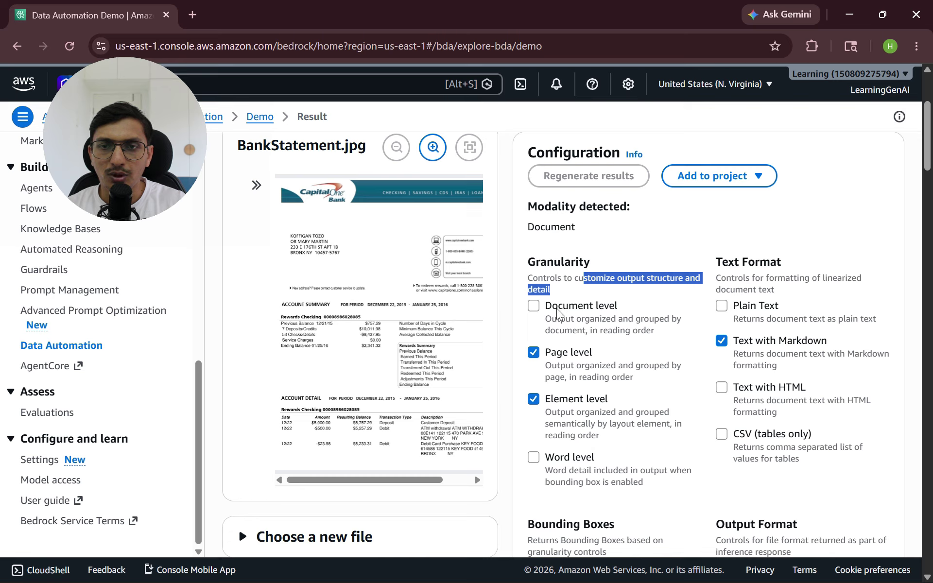
drag(561, 320, 672, 339)
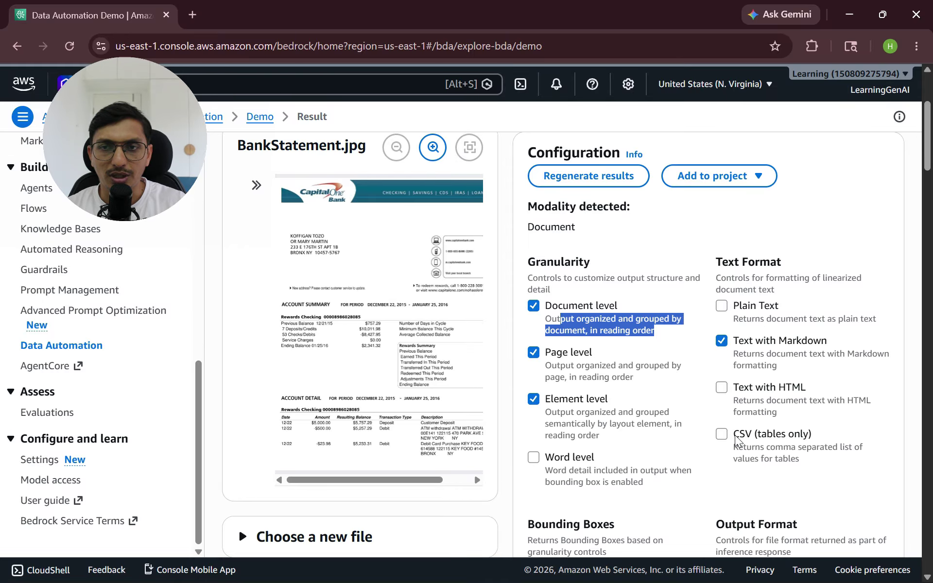
- Examine the bounding box, generative field and output format settings for the bank statement's standard output
scroll(737, 440, down, 5)
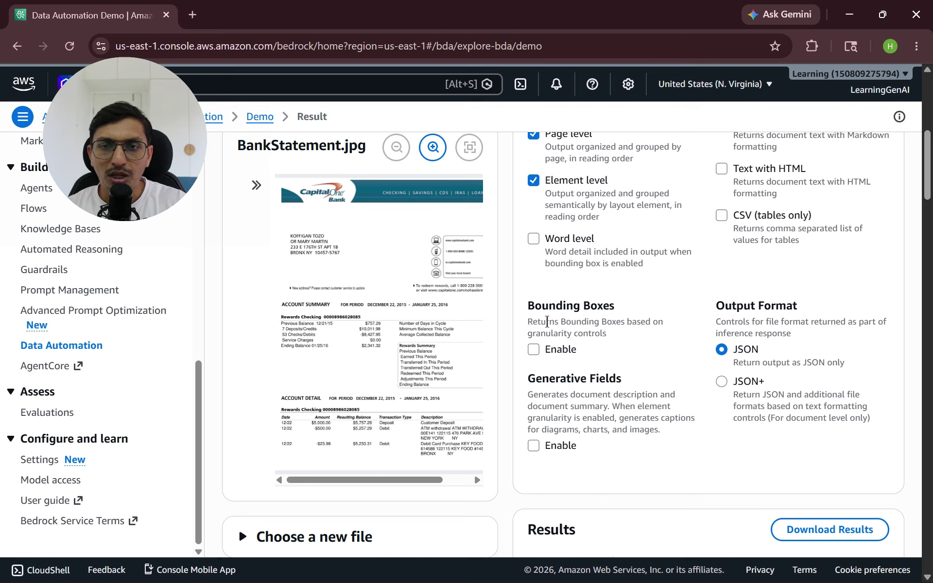
drag(546, 322, 659, 340)
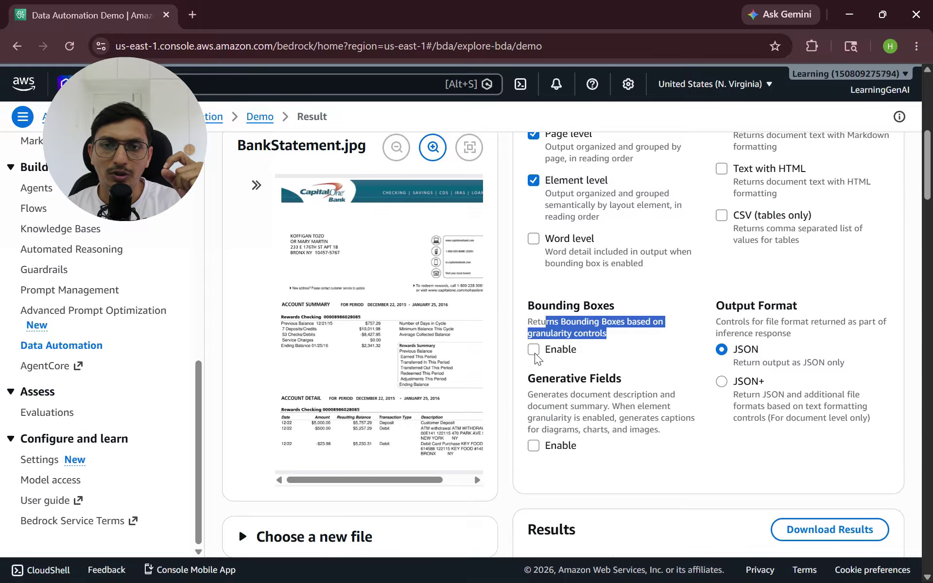
click(663, 364)
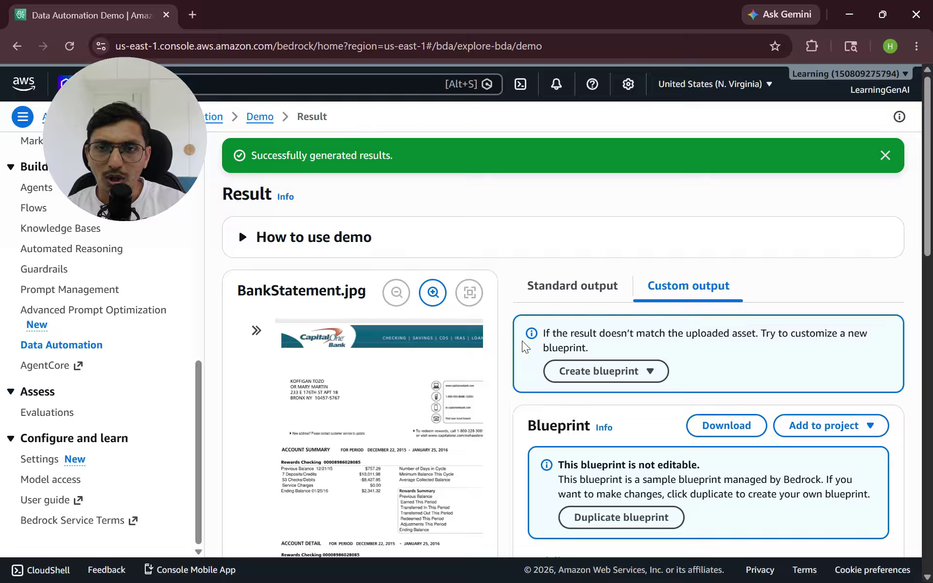
- Open the bank statement's custom output and inspect the options for creating a blueprint
drag(562, 333, 857, 348)
click(627, 371)
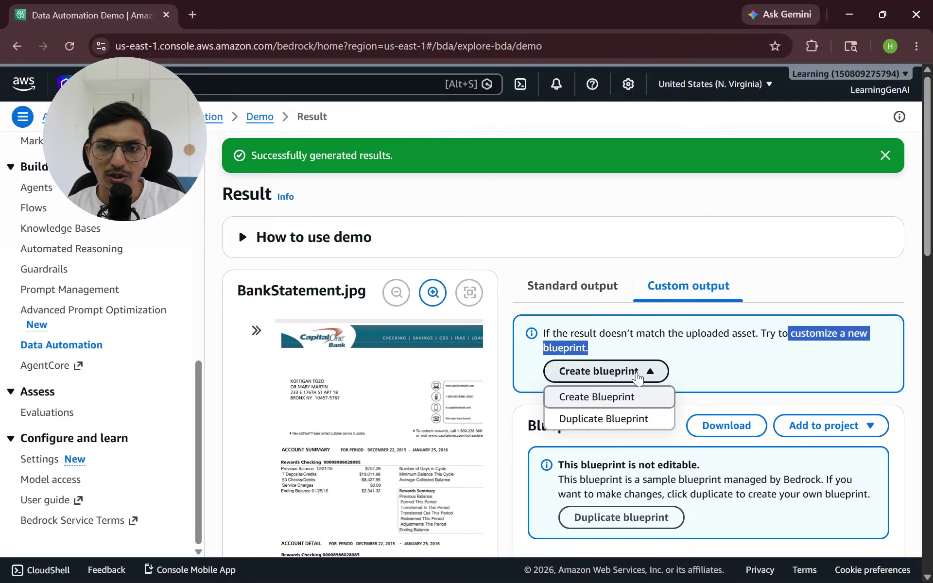
click(712, 374)
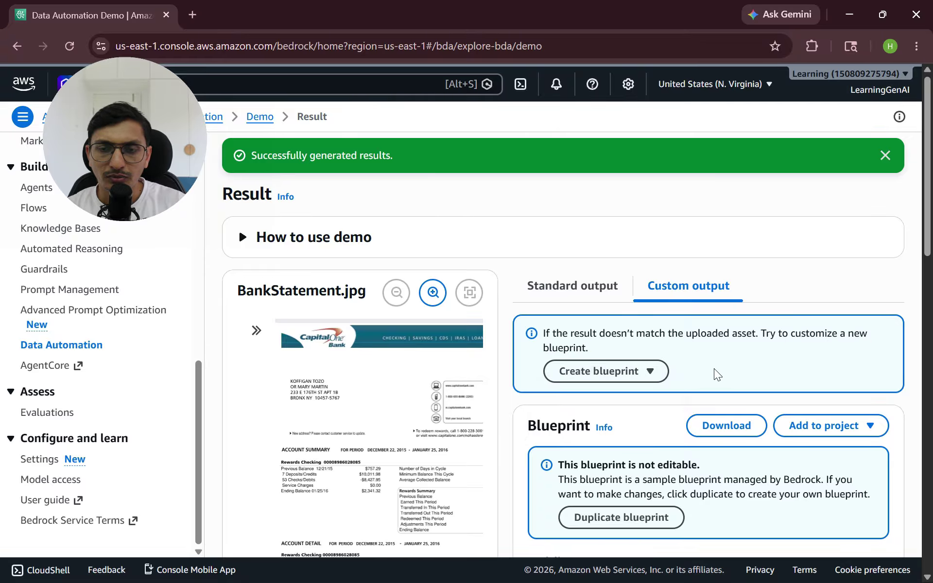
- Examine the Bank-Statement blueprint's extracted fields and instructions, widening the Field name column to show full names
scroll(714, 374, down, 6)
scroll(714, 374, down, 3)
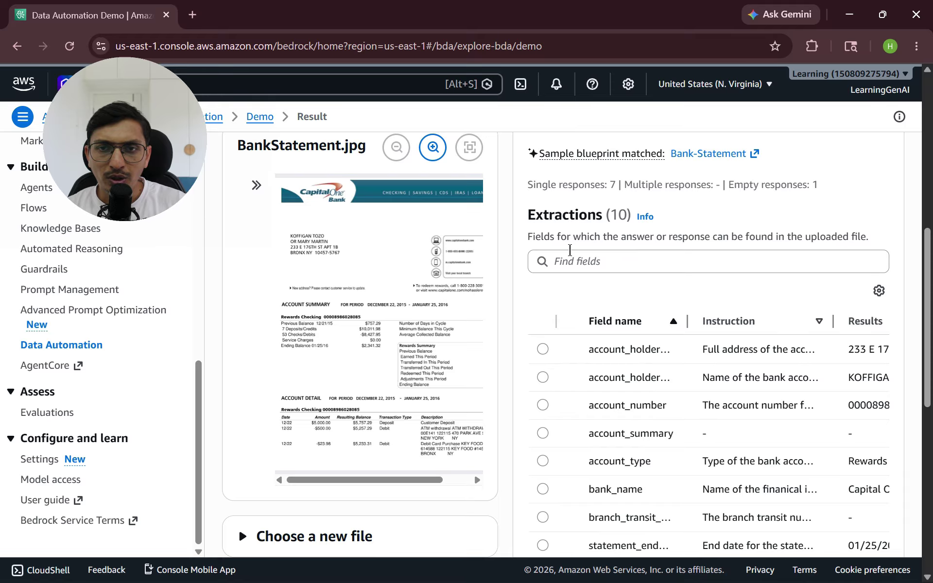
drag(553, 239, 870, 238)
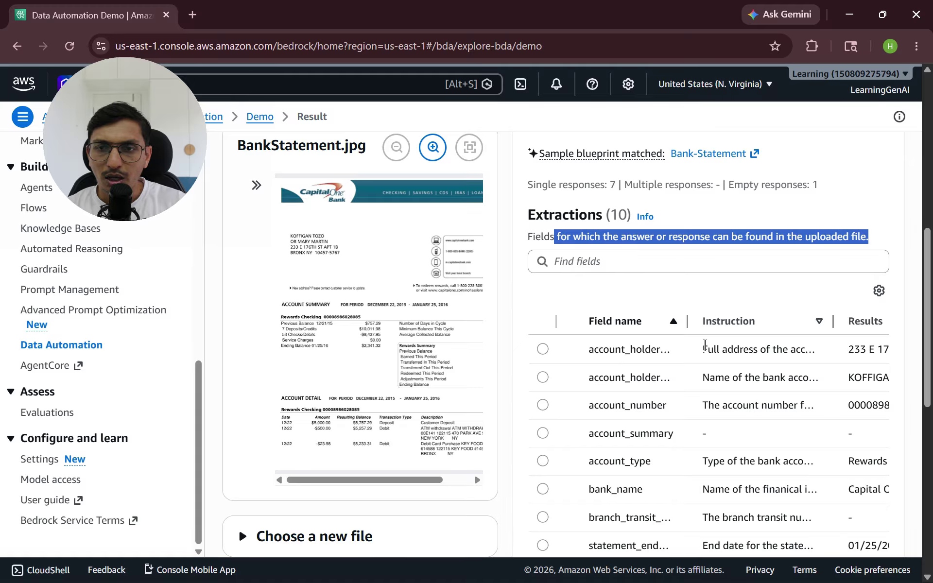
drag(704, 346, 850, 355)
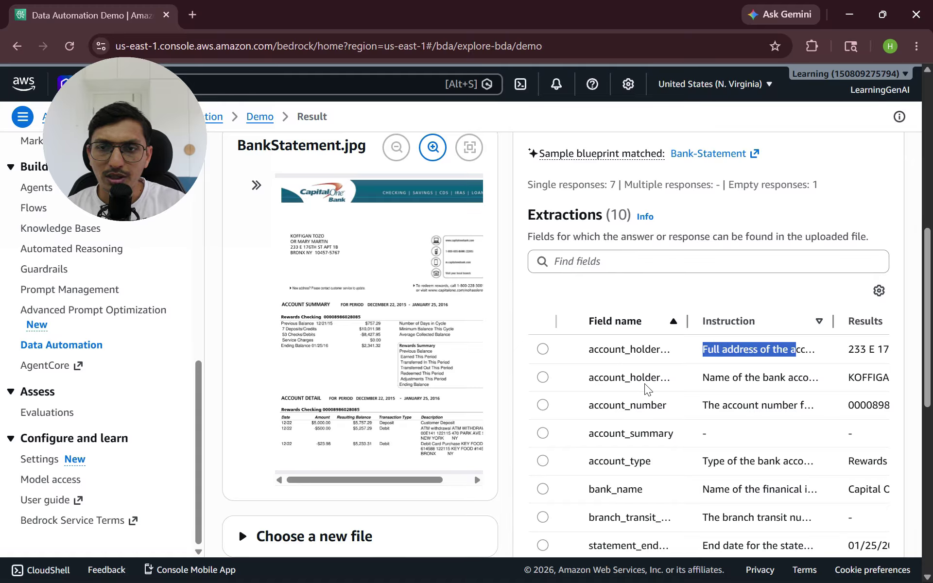
drag(686, 321, 739, 322)
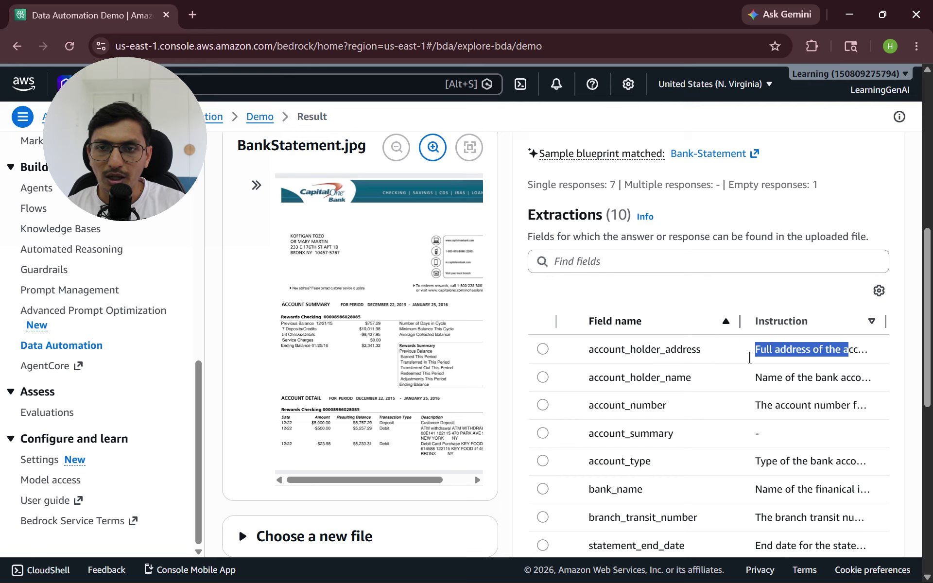
- Review the result, extraction type and confidence values of the Bank-Statement extractions
scroll(781, 394, up, 1)
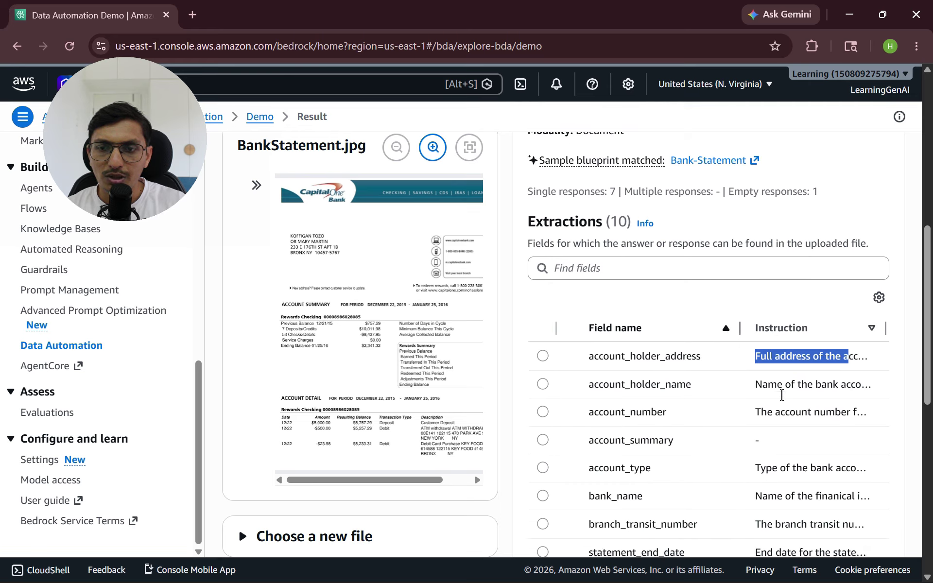
scroll(781, 395, down, 5)
scroll(679, 431, up, 1)
drag(670, 405, 746, 405)
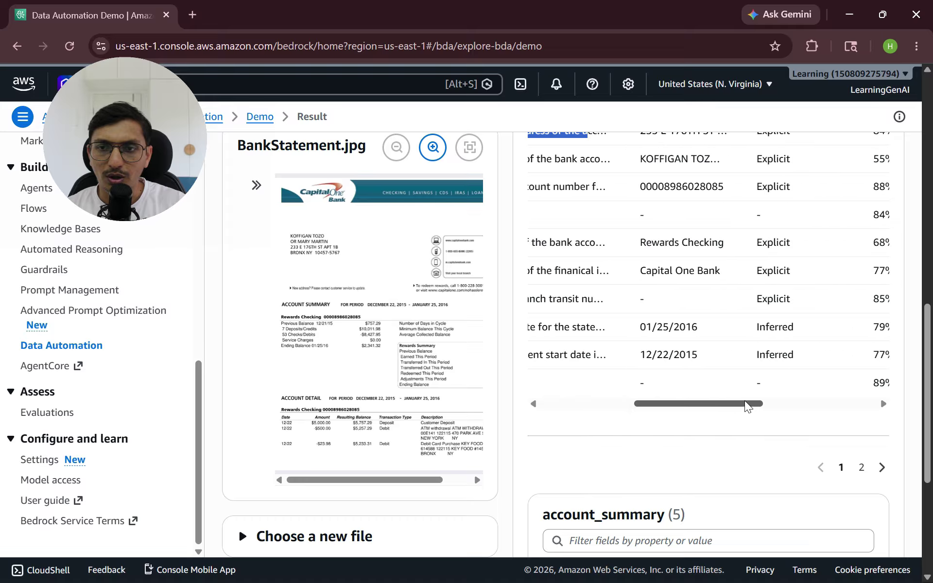
scroll(747, 407, right, 2)
scroll(714, 339, left, 5)
scroll(769, 305, up, 5)
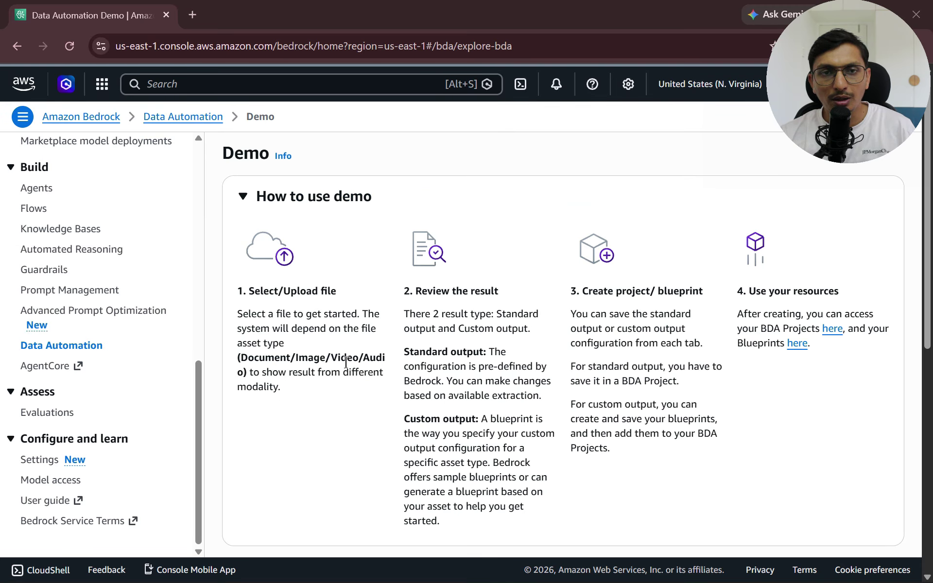
- In the demo, set the sample modality to Image and select the AWS Ad sample
scroll(346, 361, down, 6)
click(328, 348)
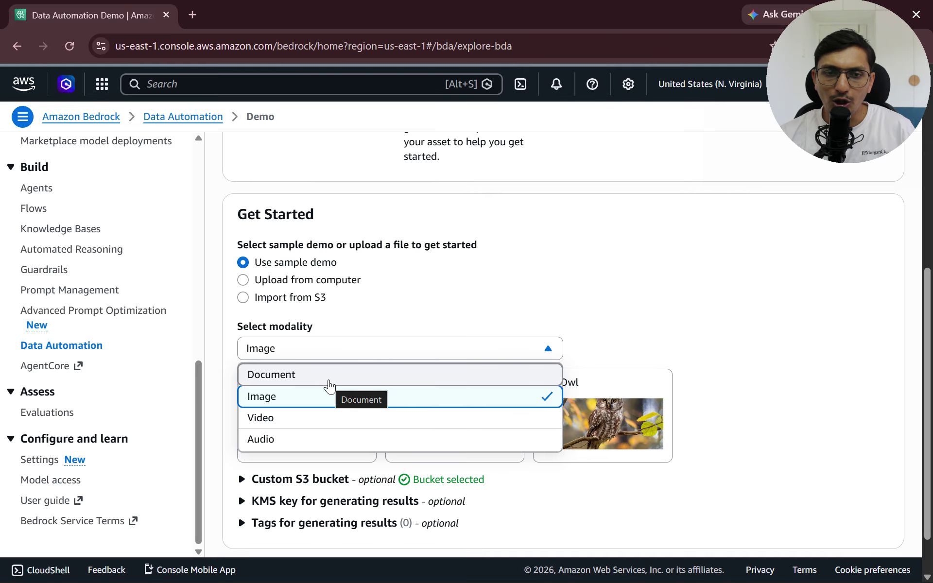
click(313, 401)
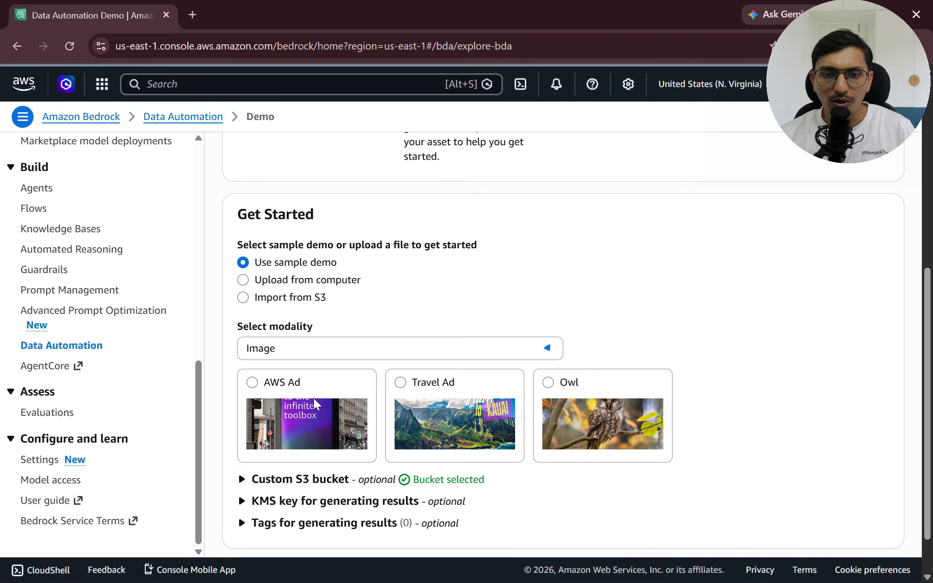
scroll(619, 278, down, 1)
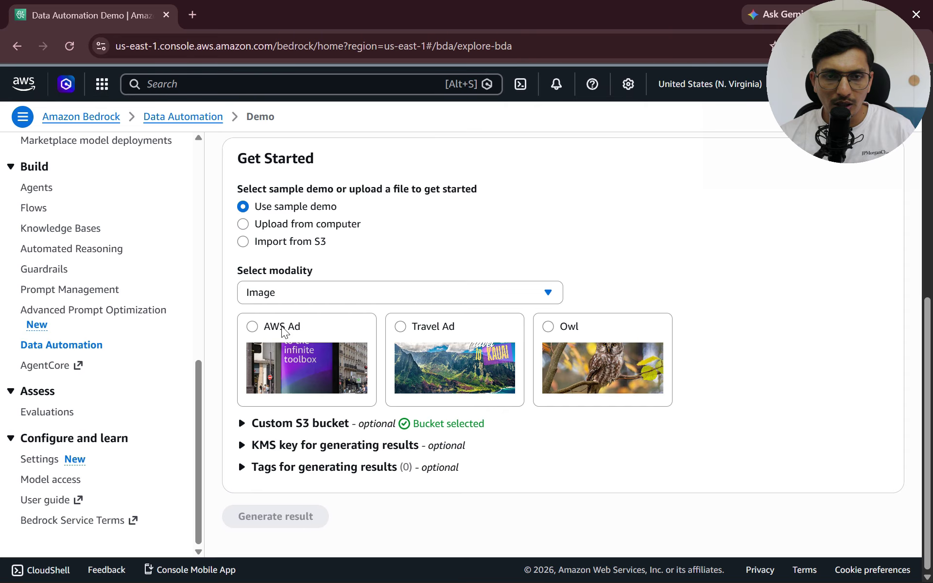
click(281, 325)
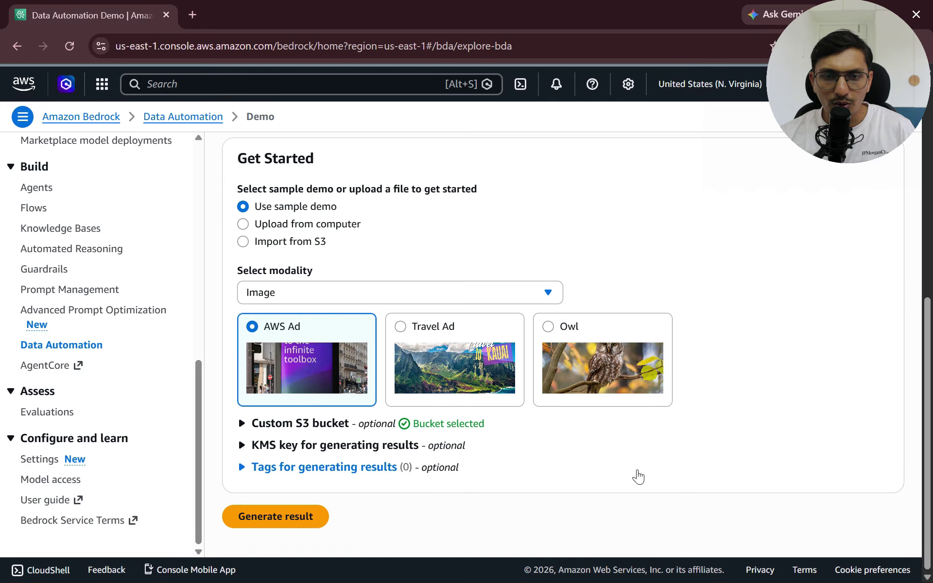
- Generate the result for the AWS Ad sample, reading and confirming the cross-region support notice
click(256, 522)
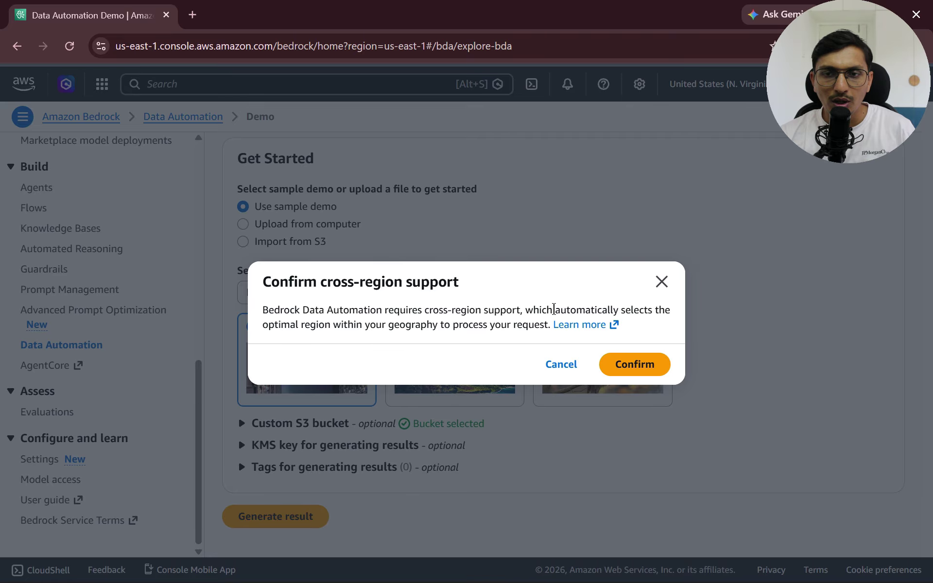
drag(554, 309, 671, 311)
drag(280, 313, 546, 330)
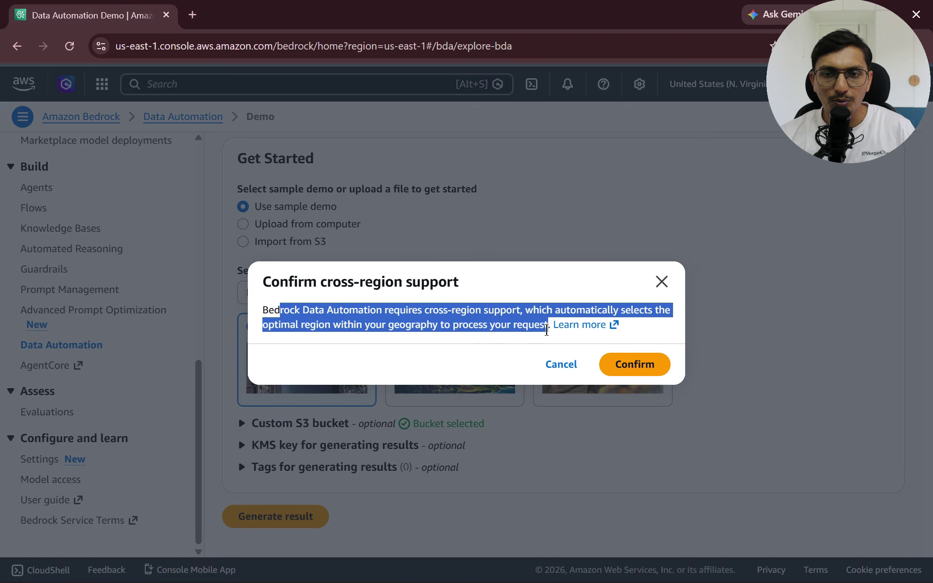
click(456, 362)
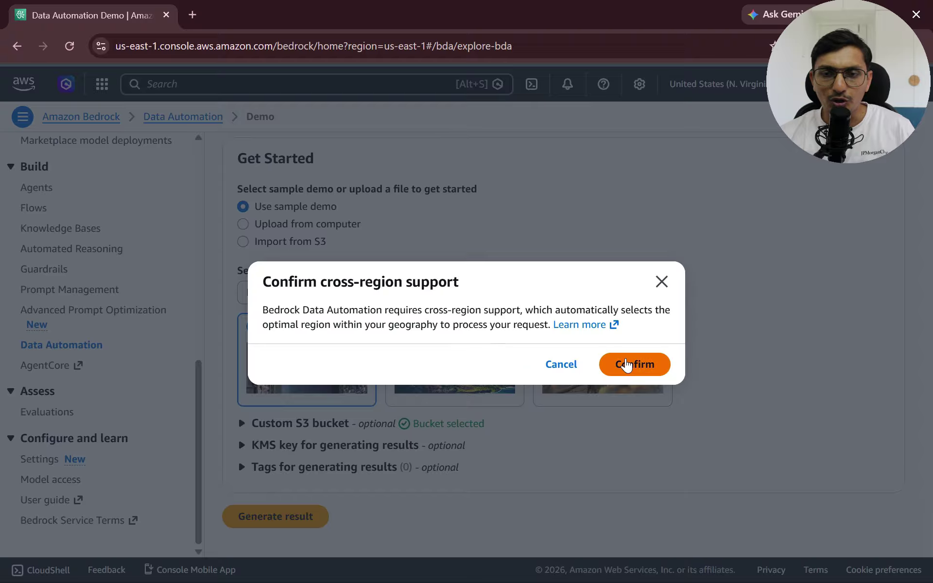
click(634, 364)
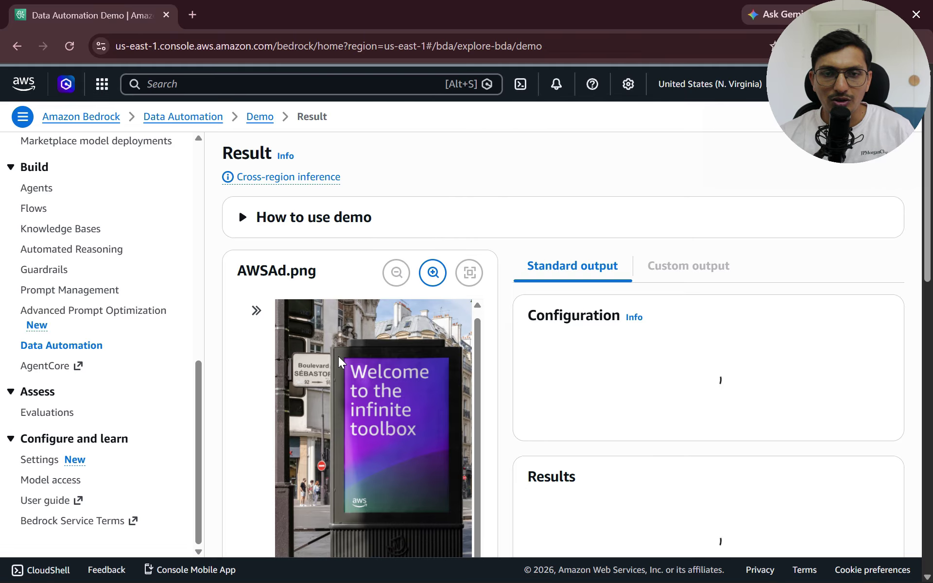
- Examine the image summarization and text recognition results for AWSAd.png and compare them with the preview
scroll(516, 219, down, 1)
scroll(526, 336, down, 8)
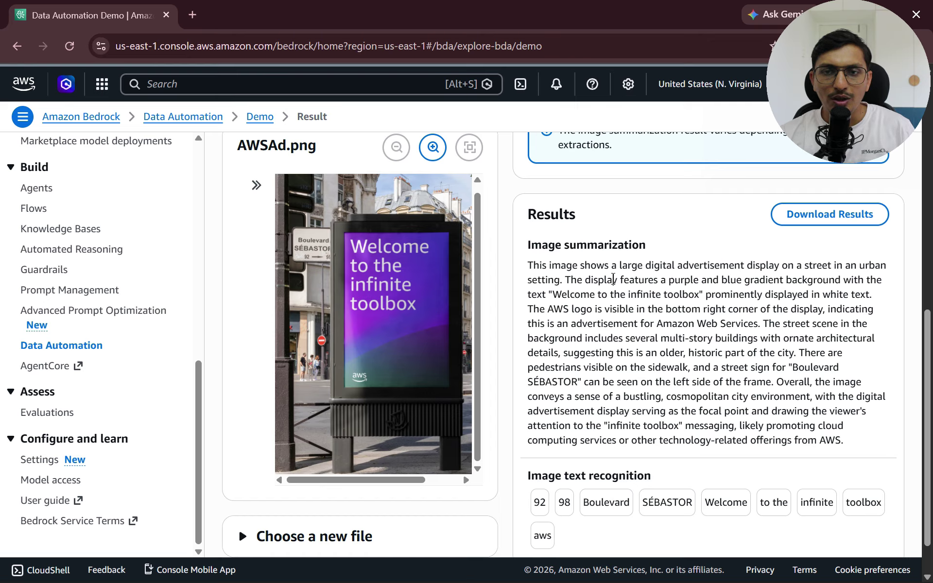
drag(613, 279, 703, 294)
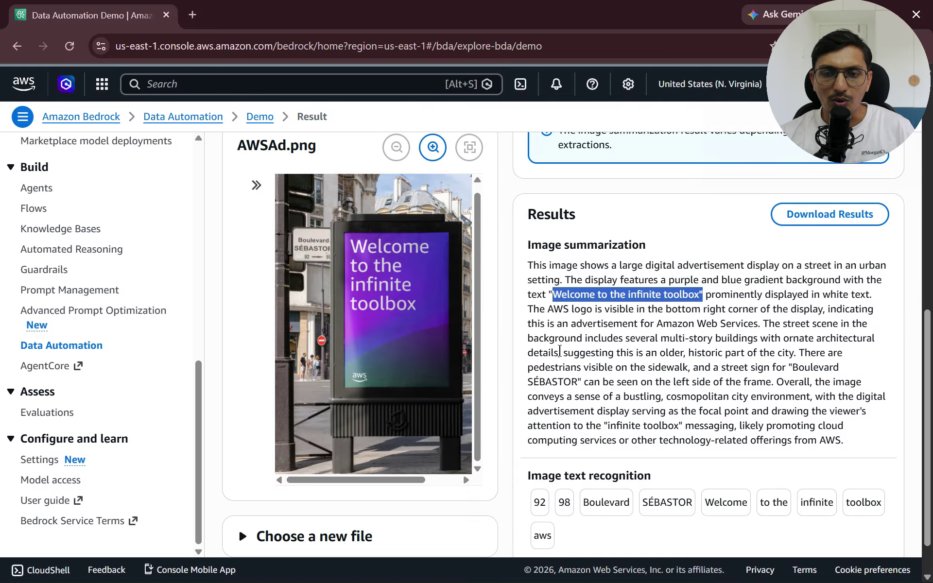
scroll(559, 351, down, 1)
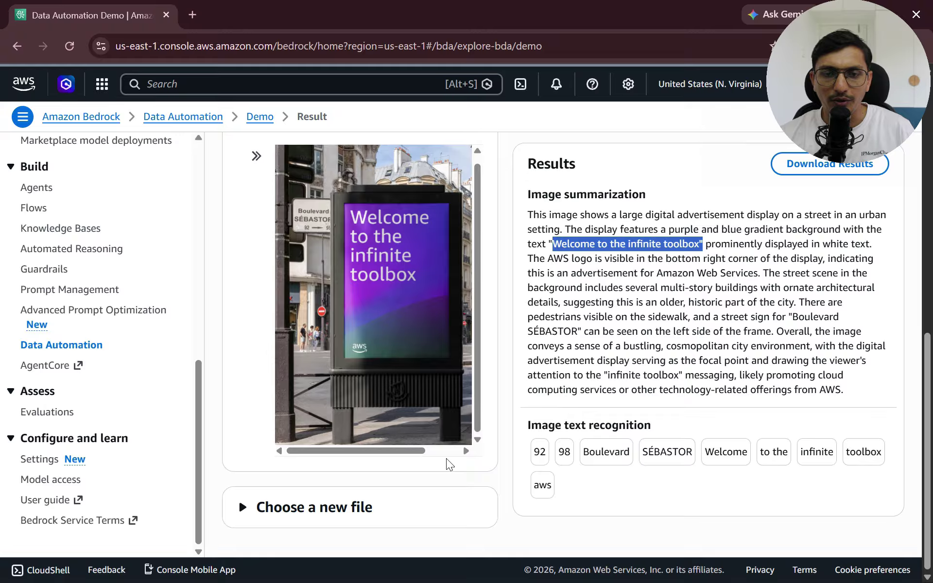
- Enable Logos detection in the AWSAd.png standard output configuration
scroll(588, 415, up, 7)
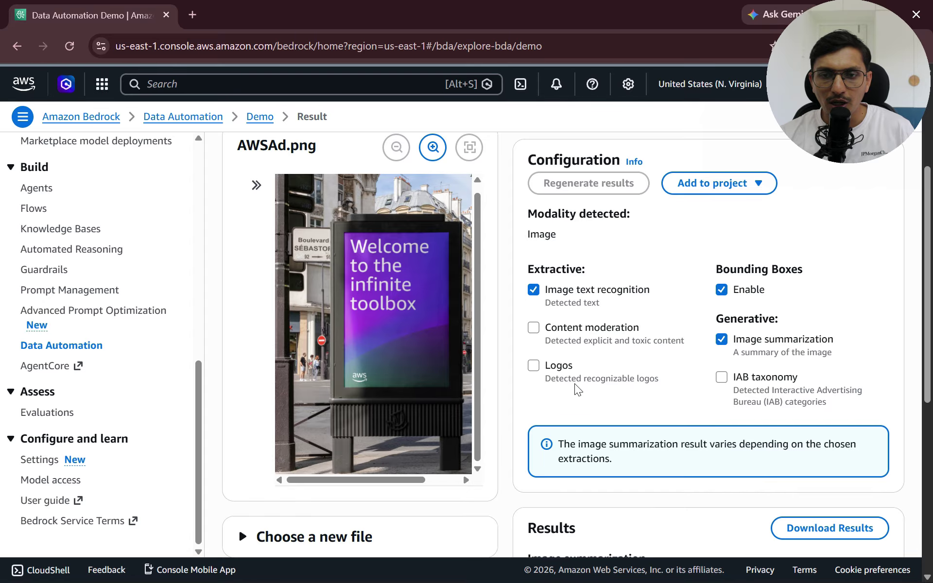
click(533, 365)
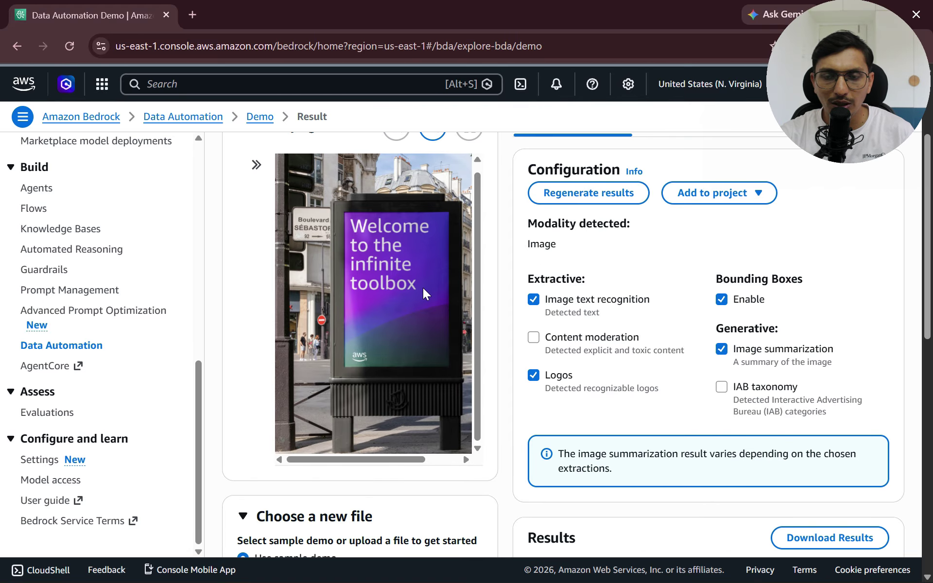
- Choose the Meridian sample under the Video modality, generate its results and play the video preview
scroll(422, 295, down, 5)
click(301, 353)
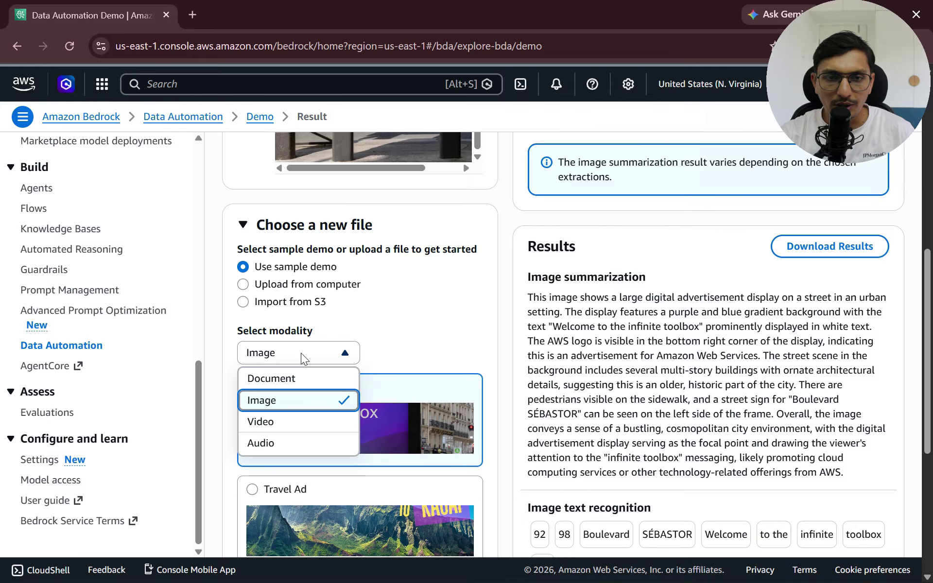
click(292, 423)
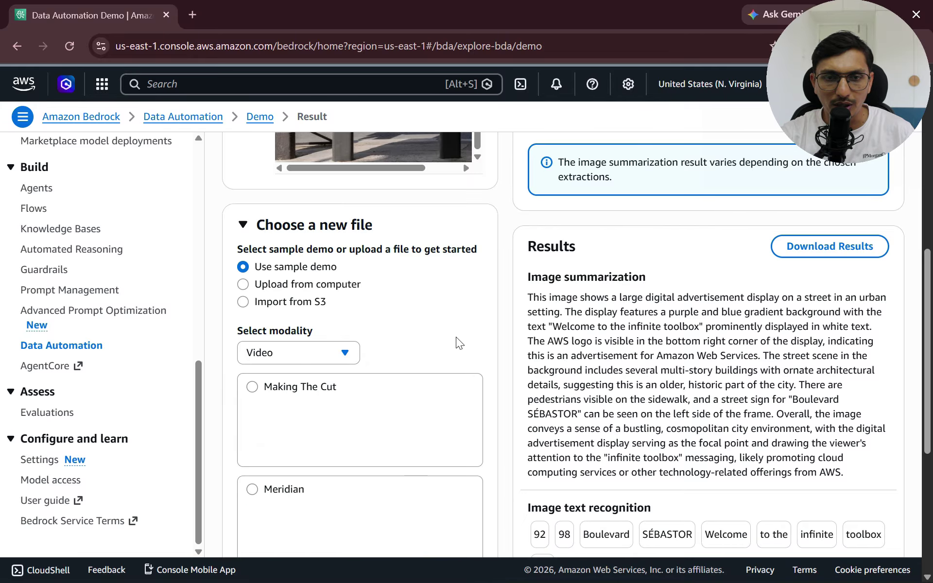
scroll(457, 338, down, 4)
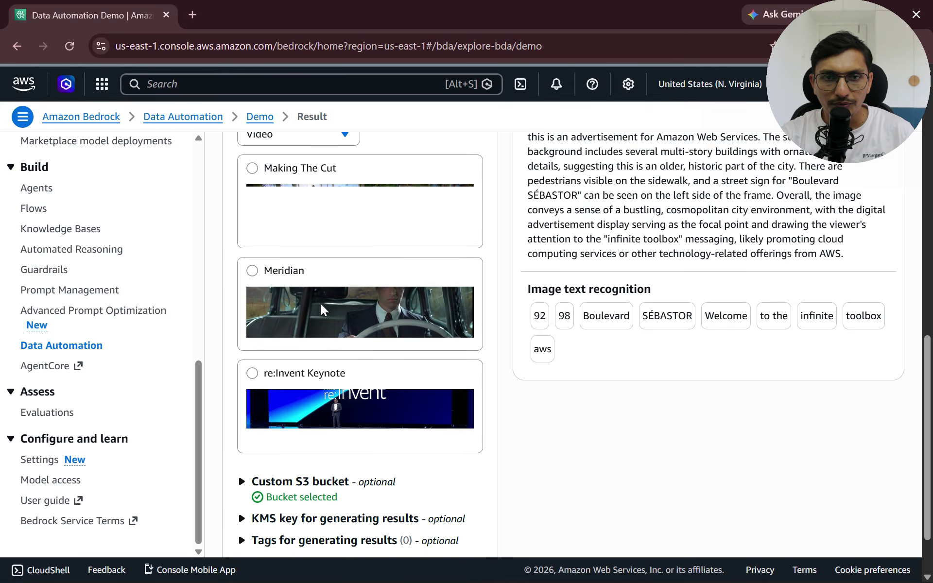
click(252, 271)
scroll(311, 388, down, 2)
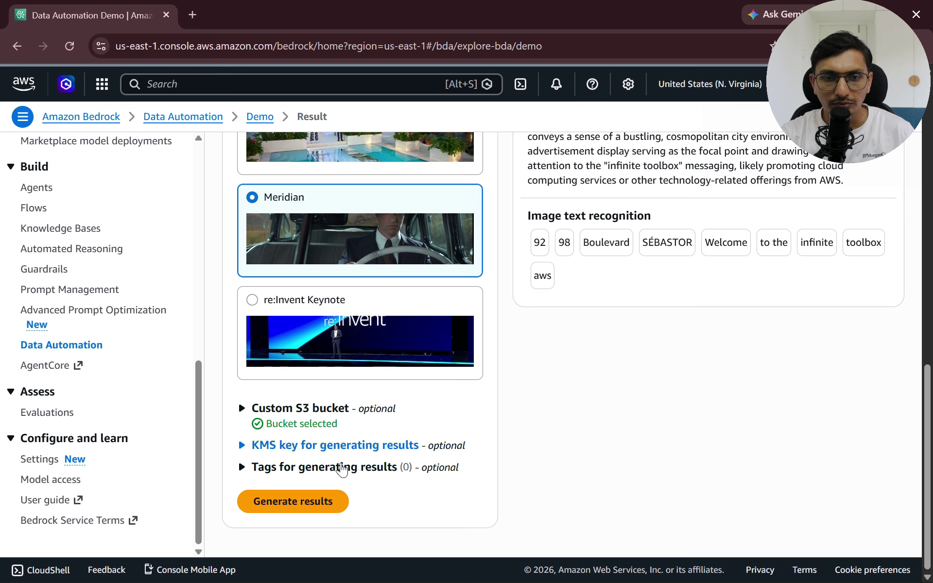
click(317, 504)
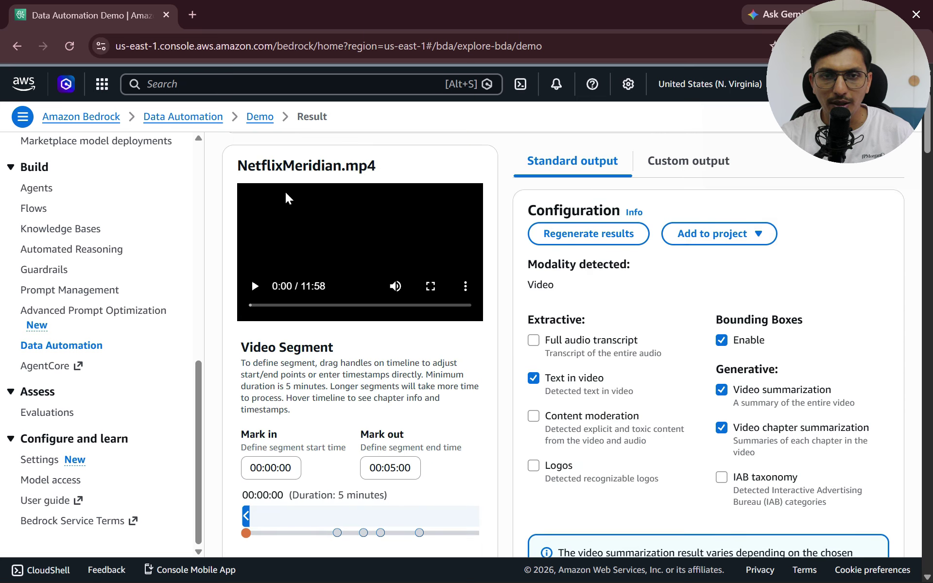
click(254, 287)
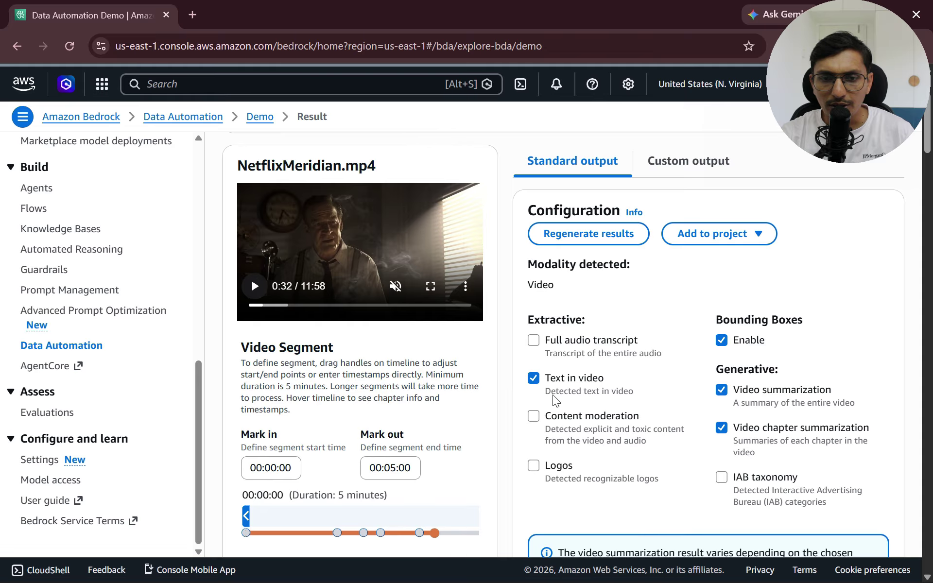
- Examine the video summarization, video chapter summarization and text in video results for NetflixMeridian.mp4
scroll(553, 395, down, 8)
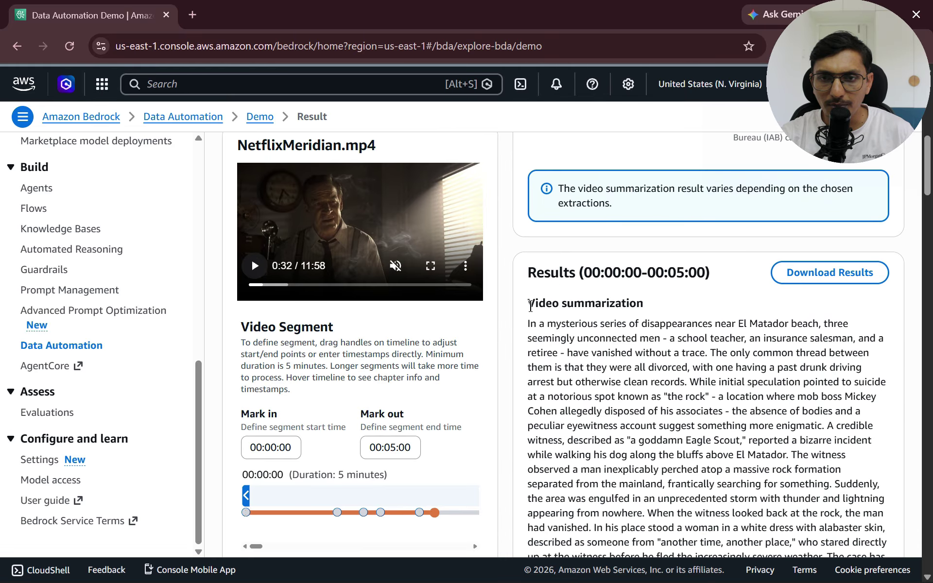
drag(529, 304, 658, 310)
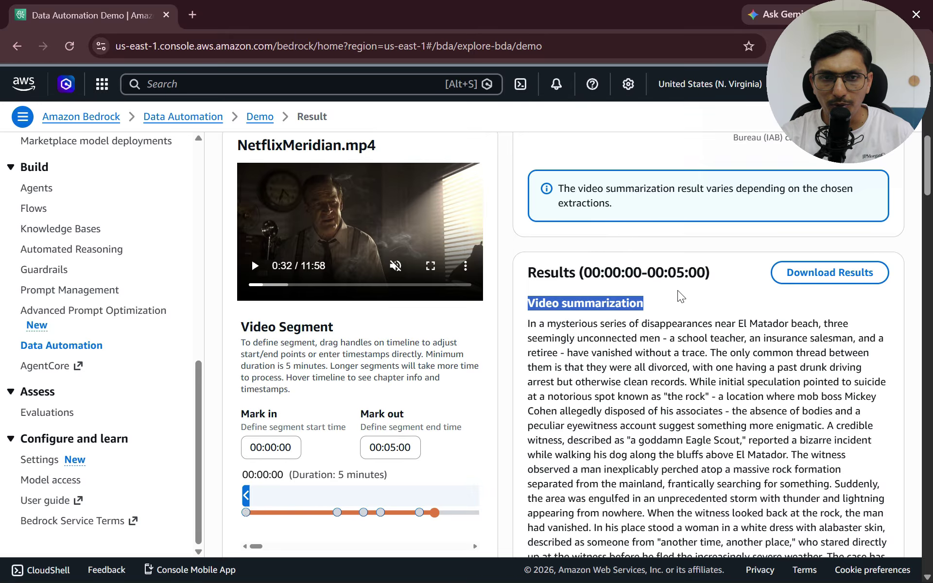
scroll(677, 290, down, 7)
scroll(633, 350, down, 7)
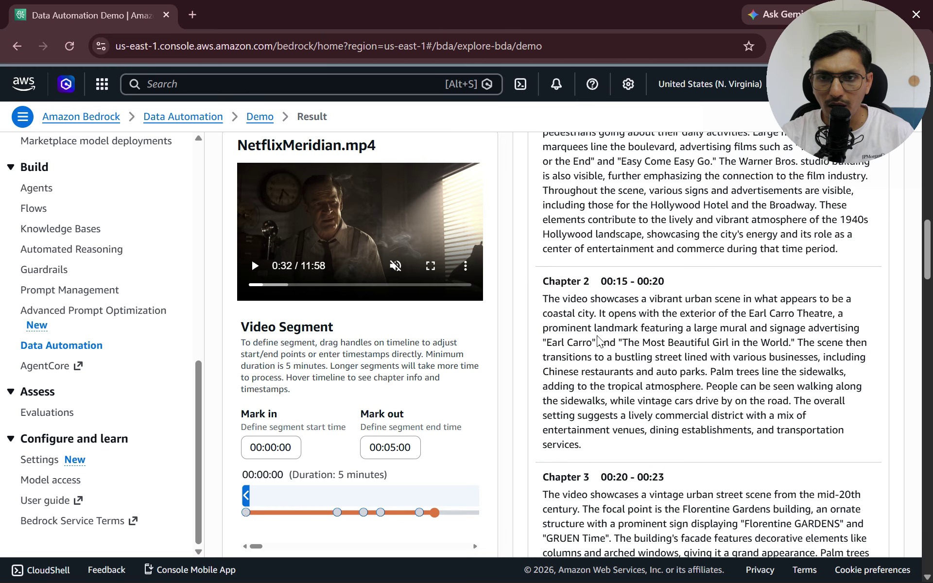
scroll(597, 335, up, 4)
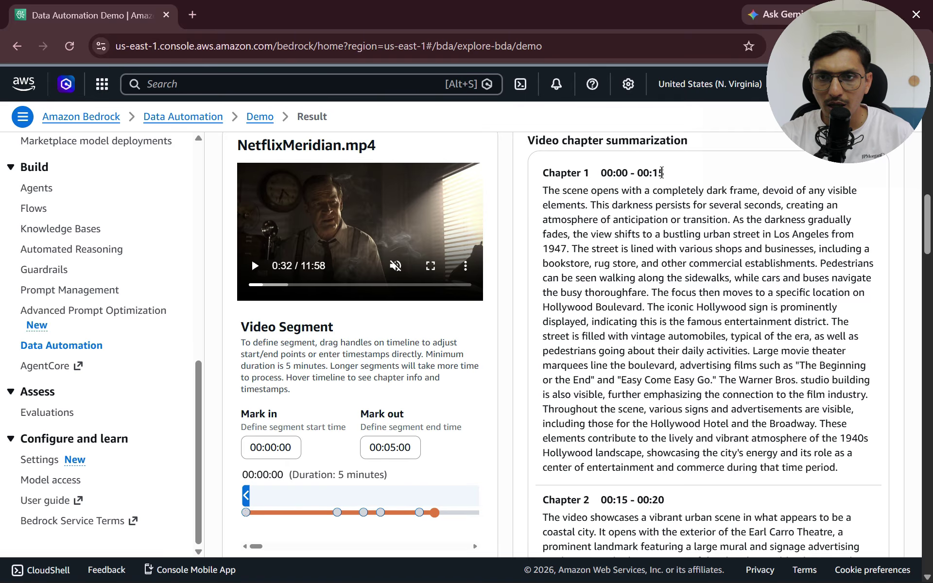
scroll(666, 408, down, 8)
scroll(666, 410, down, 15)
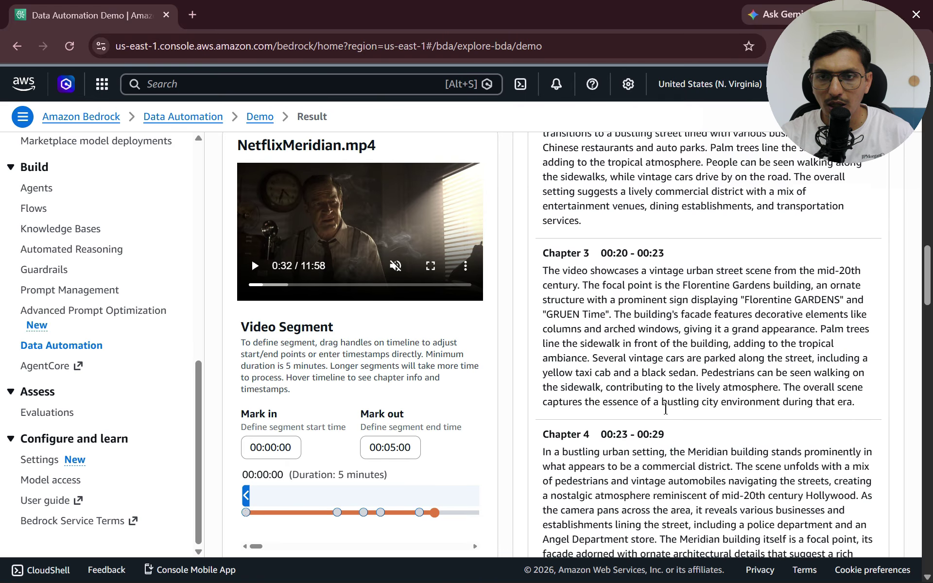
scroll(665, 408, down, 15)
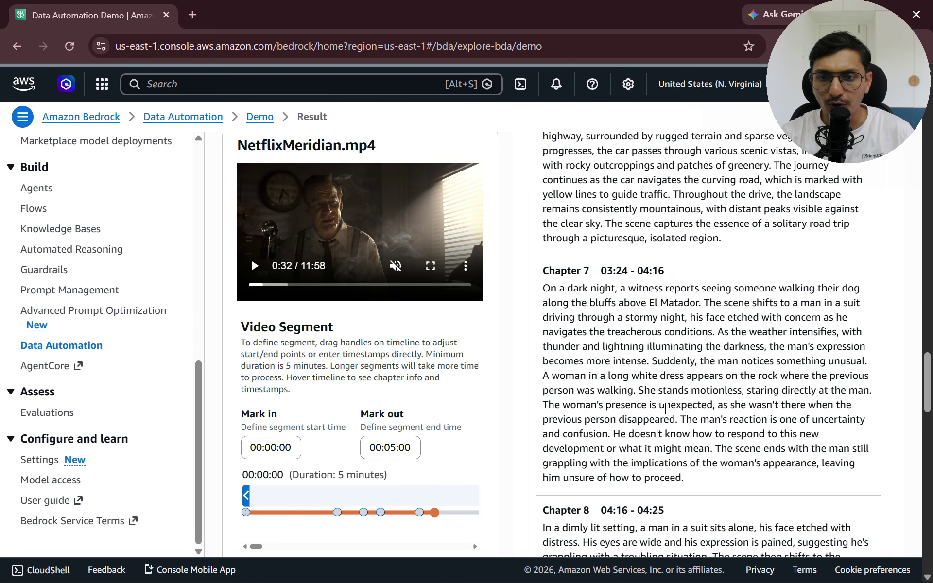
scroll(665, 408, down, 12)
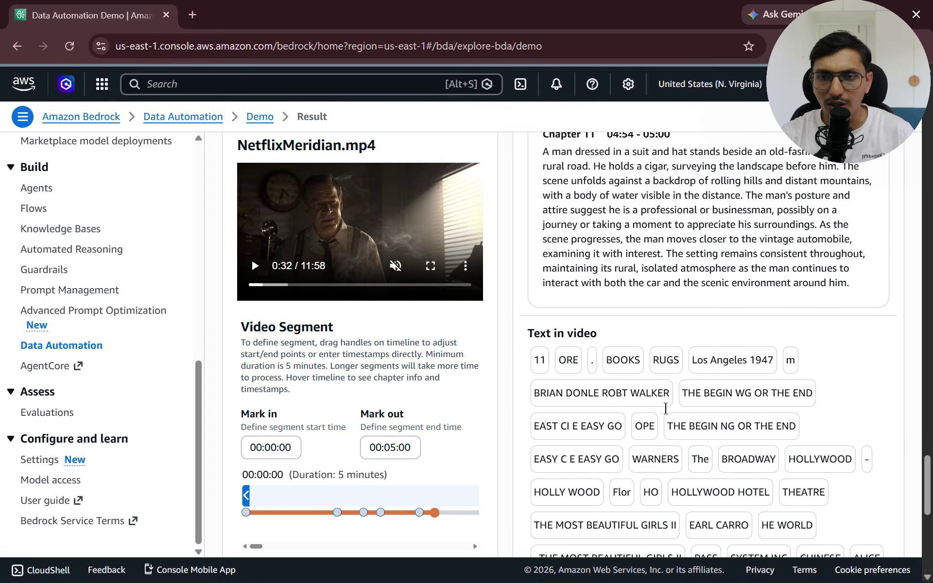
scroll(430, 479, up, 5)
scroll(429, 480, up, 10)
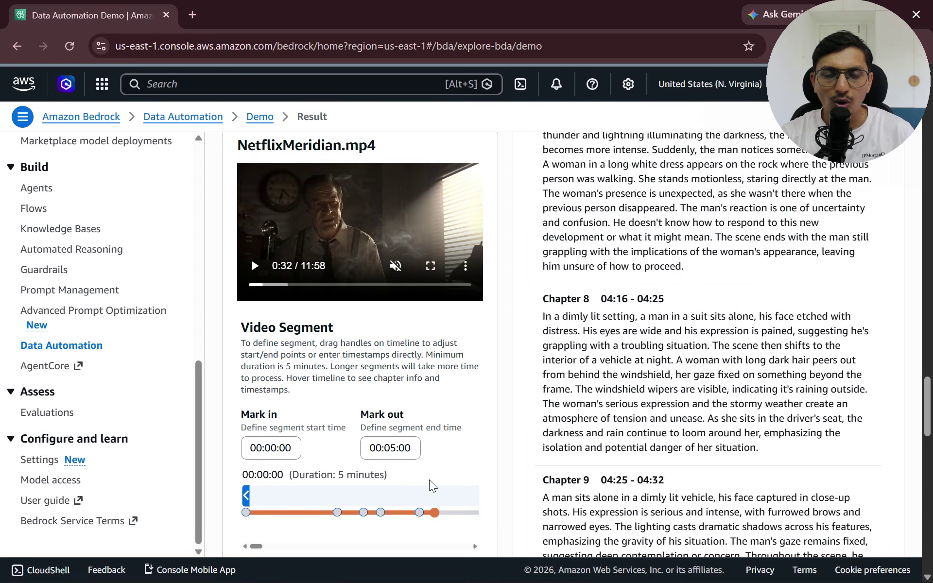